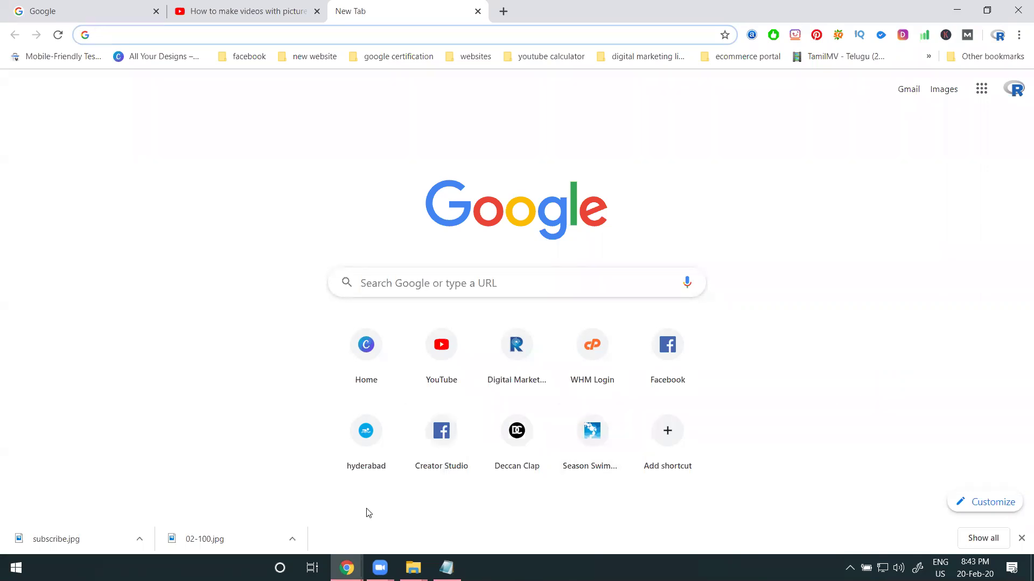
Step: Switch to the incognito Google window and close the vegetable phone-charging video tab
left_click(346, 568)
left_click(380, 514)
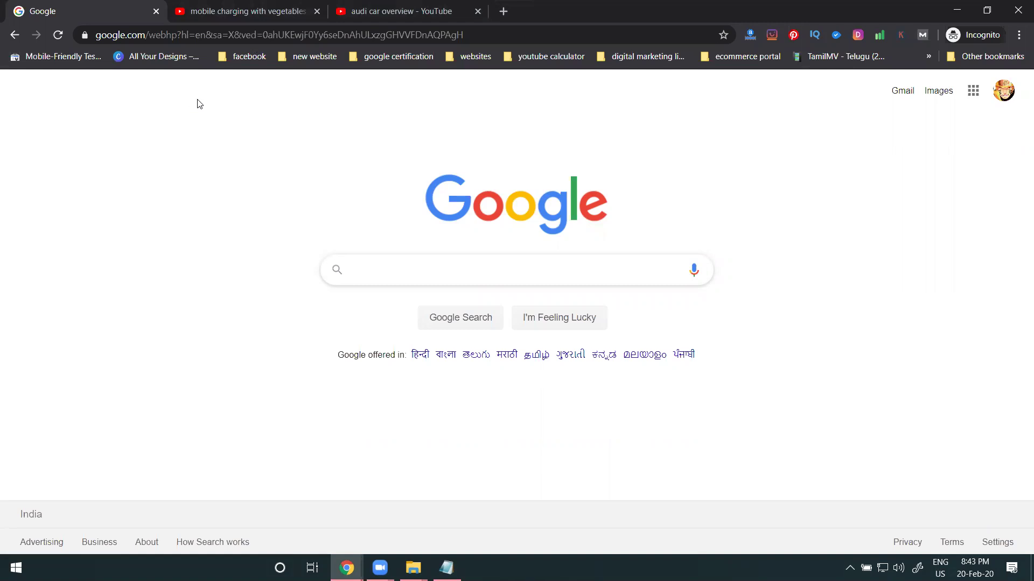
left_click(317, 11)
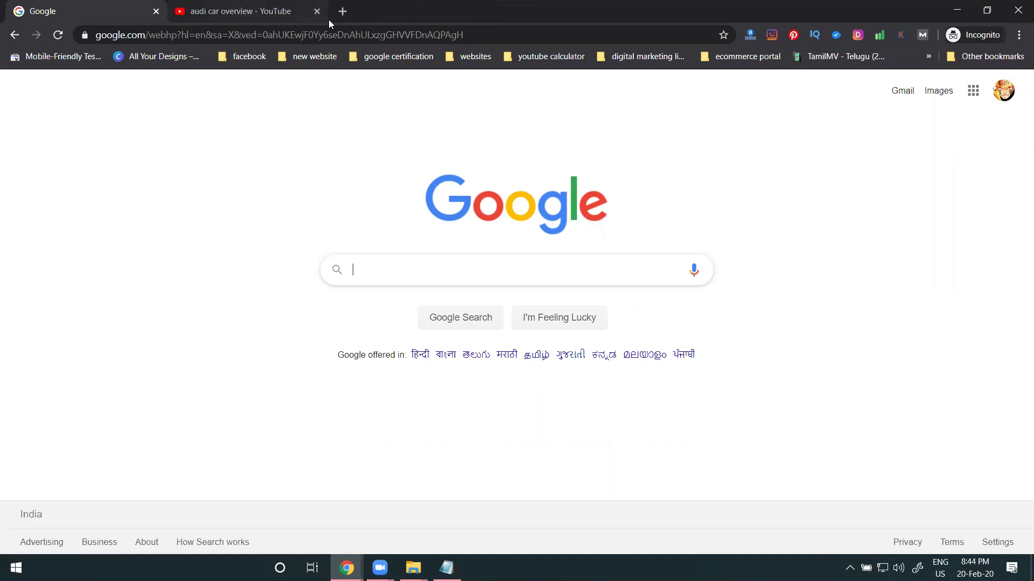
Step: Open youtube.com in a new tab and close the audi car overview tab
left_click(343, 11)
type("y")
key("Return")
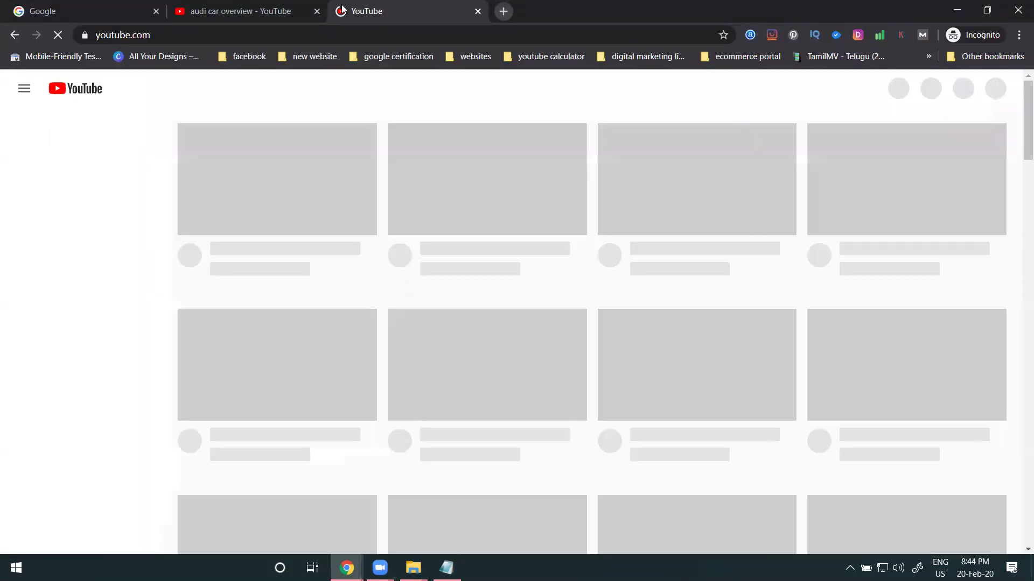
left_click(318, 11)
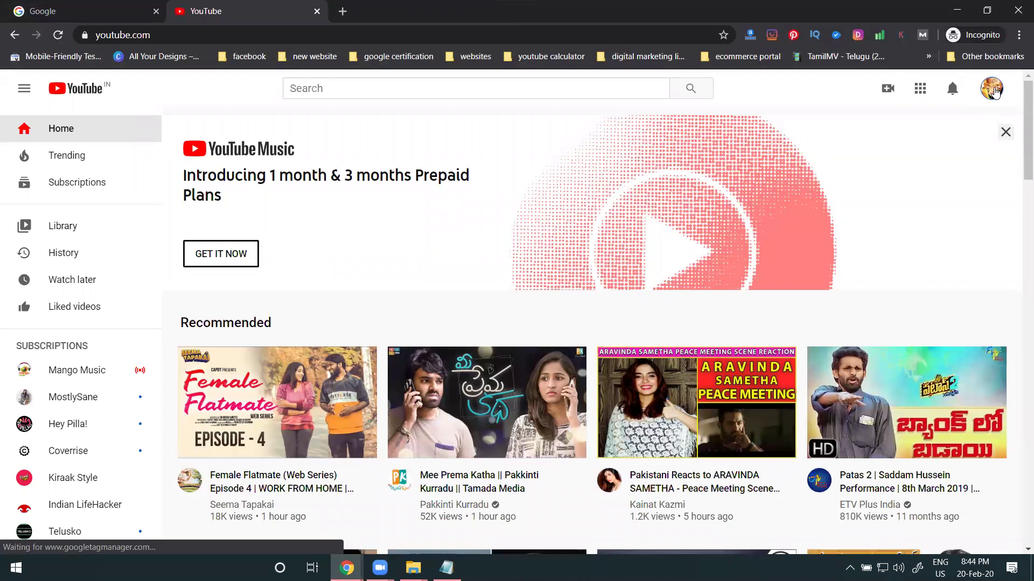
Step: Go from the account menu to your channel, then into YouTube Studio
left_click(992, 89)
left_click(864, 164)
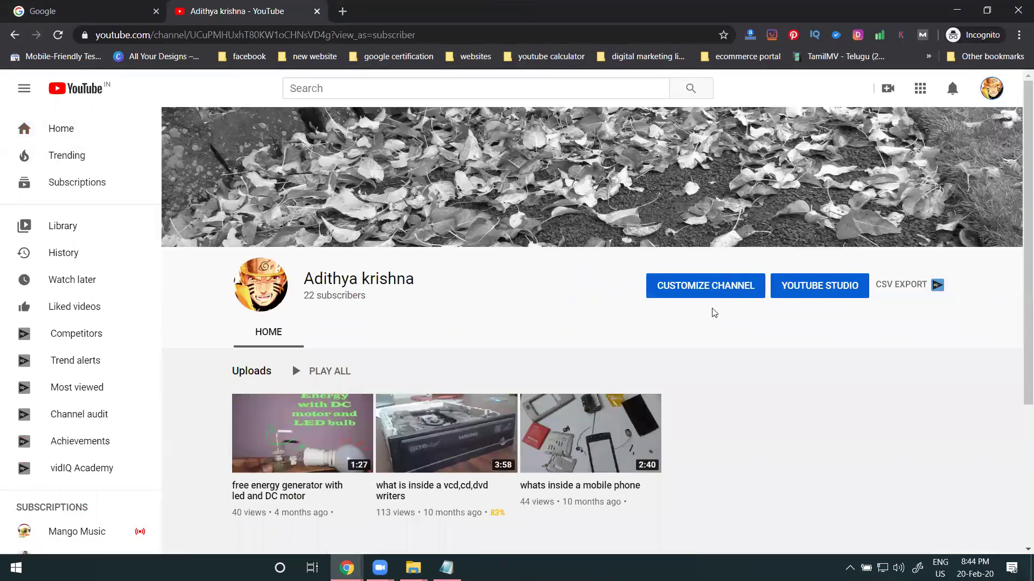
left_click(817, 290)
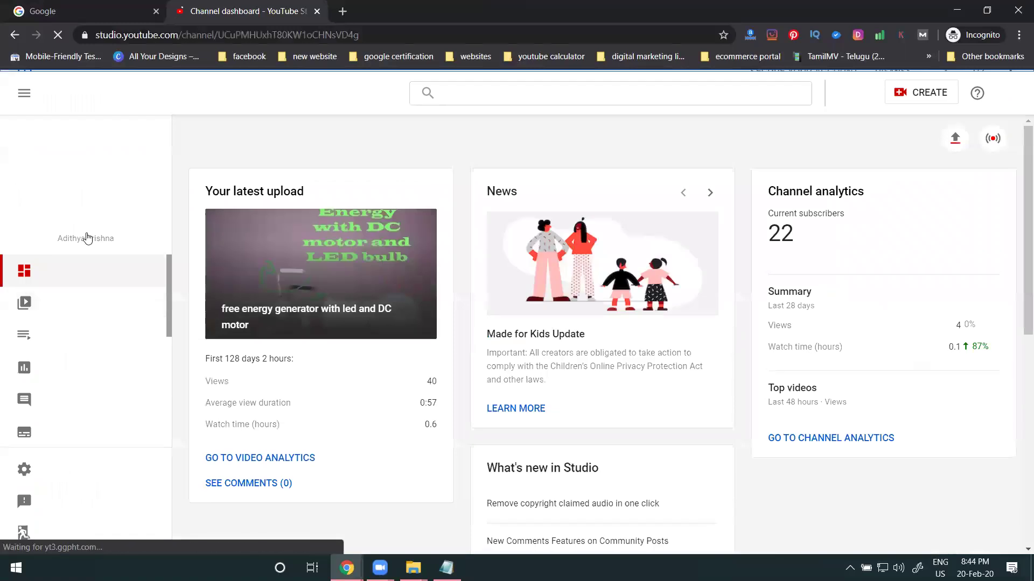
scroll(83, 361, "down", 3)
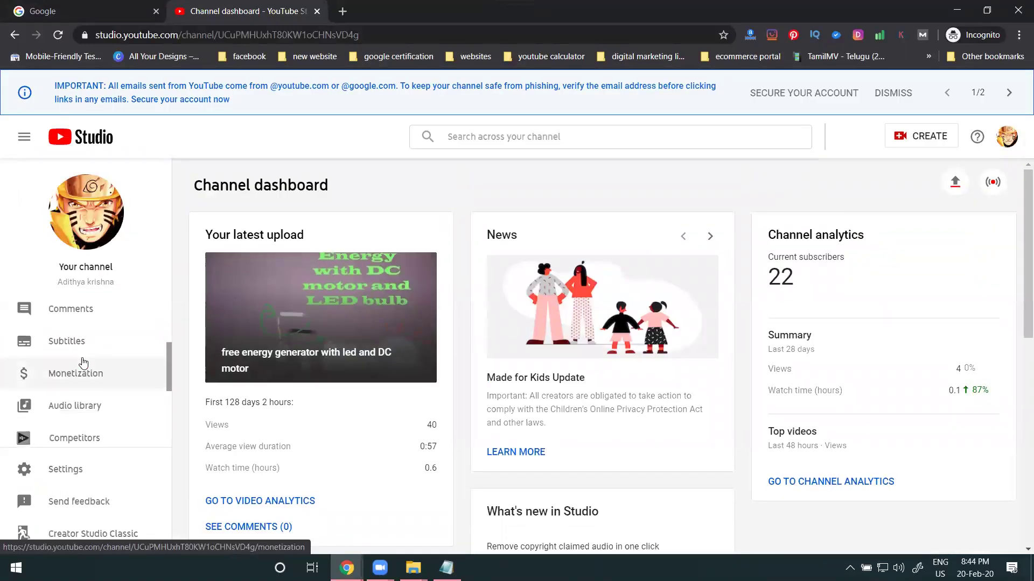
Step: Open the Audio Library and preview the Tundras track
left_click(76, 408)
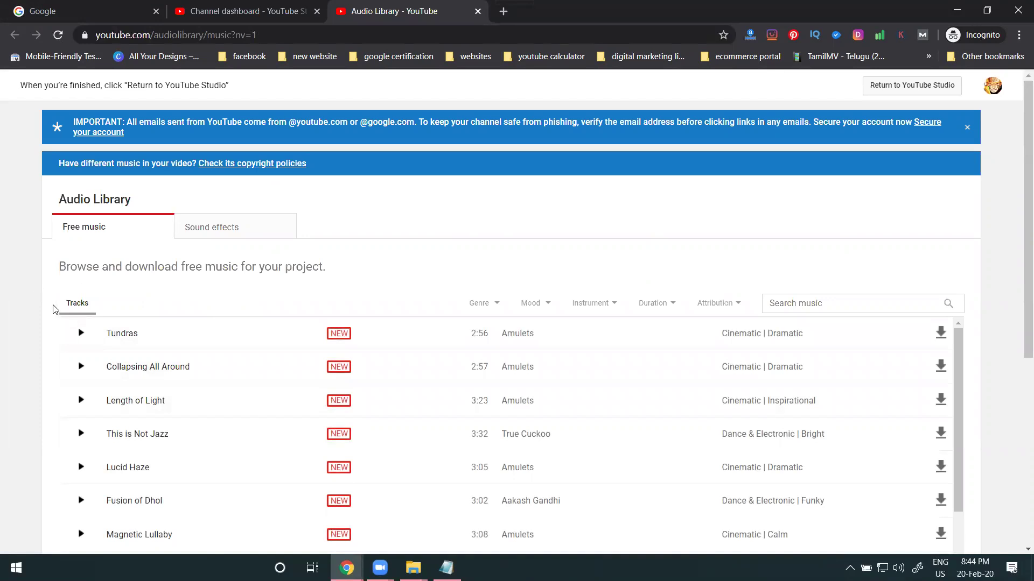
left_click(80, 335)
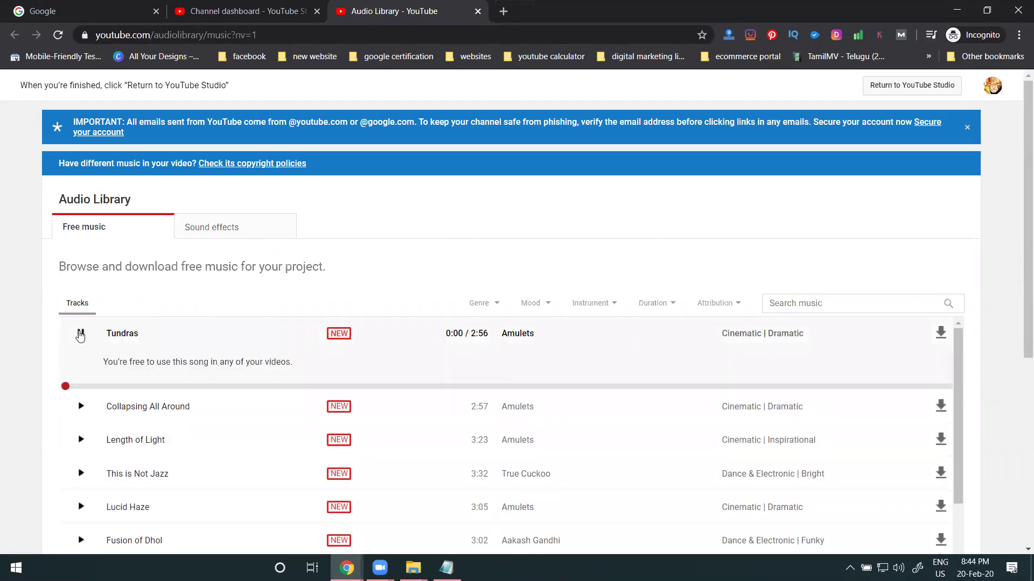
left_click(80, 334)
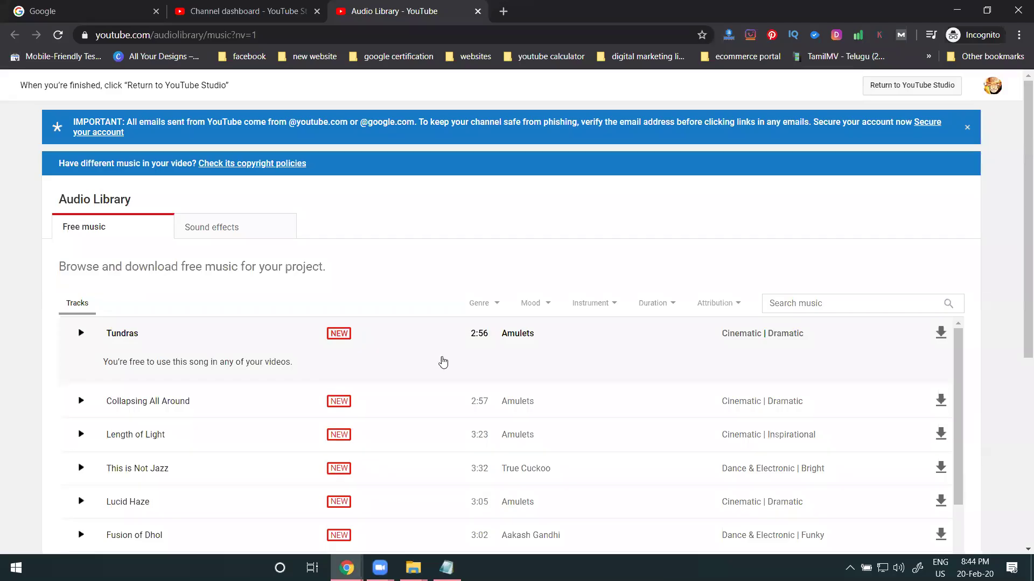
Step: Preview the Collapsing All Around and Length of Light tracks
left_click(81, 401)
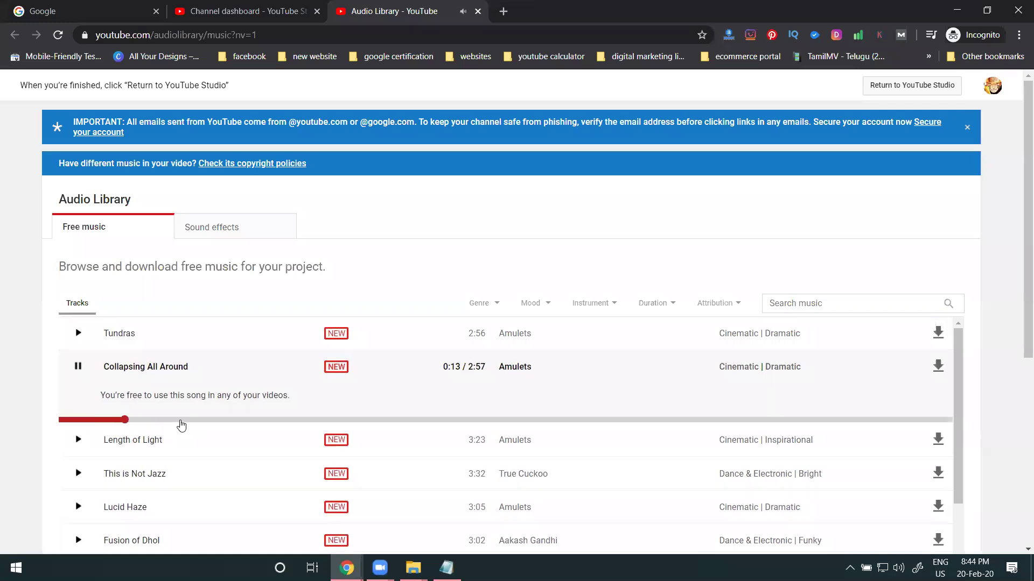
left_click(181, 420)
left_click(75, 444)
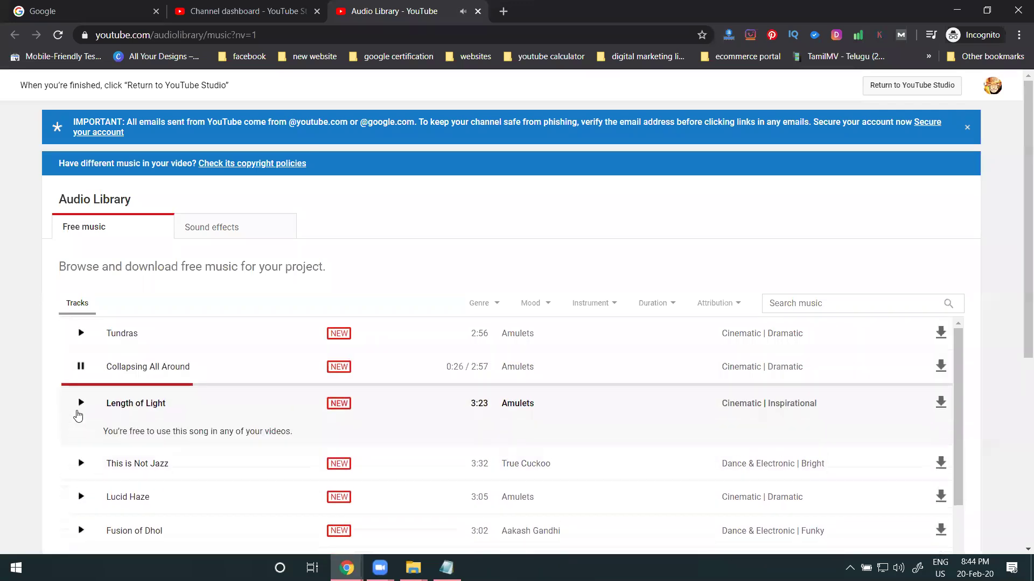
left_click(81, 402)
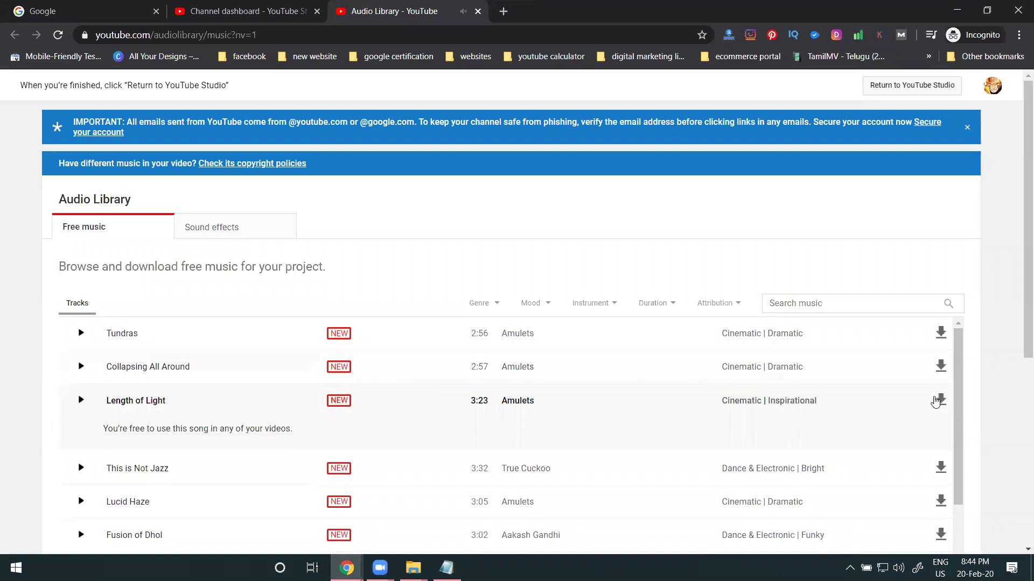
Step: Switch to the regular Chrome window and go to imagetovideo.com
left_click(359, 563)
left_click(271, 500)
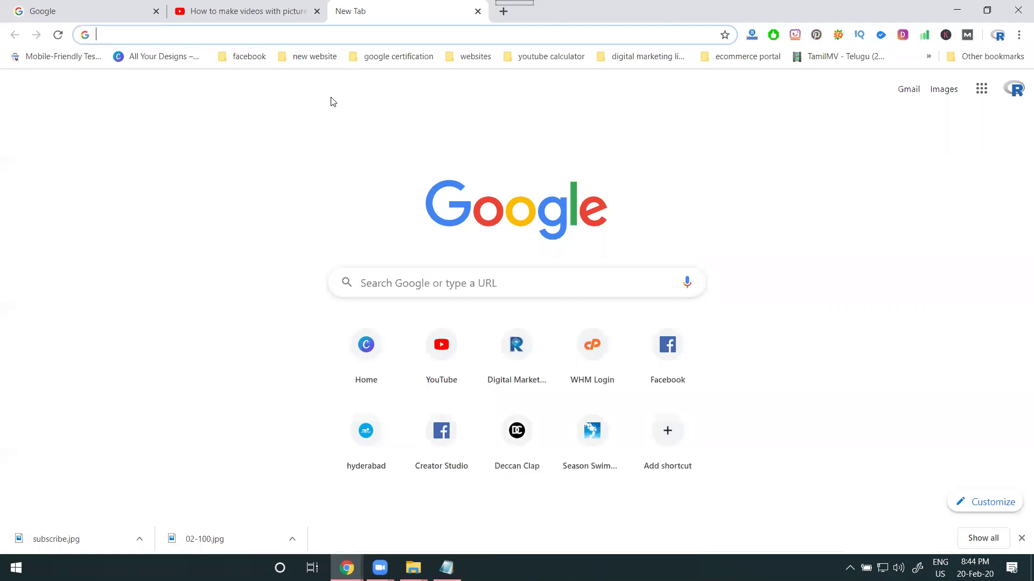
type("image")
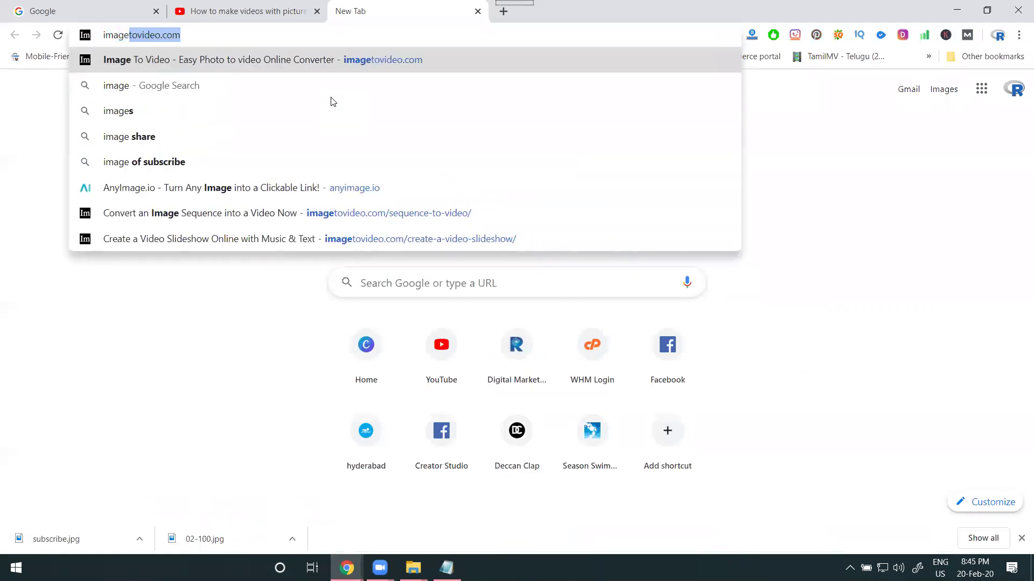
key("Return")
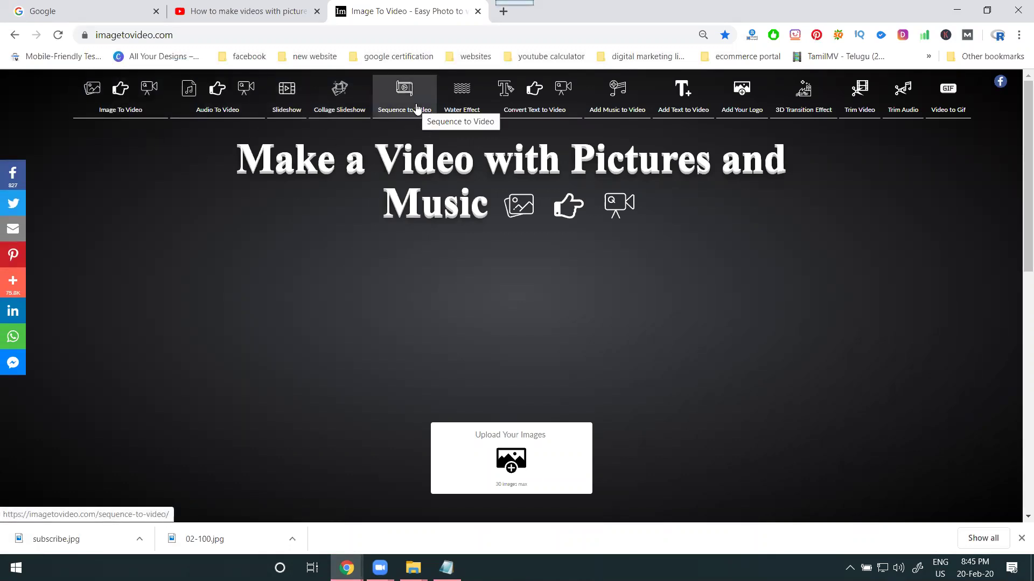
left_click(132, 111)
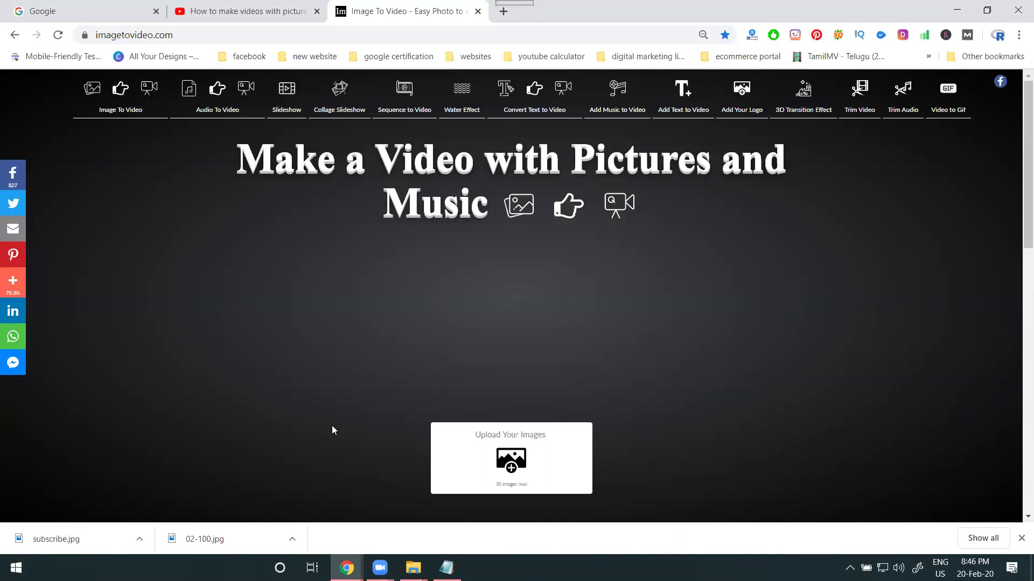
Step: Browse to New Volume (E:) > e > Projects > my interiors hub > video making images
left_click(513, 467)
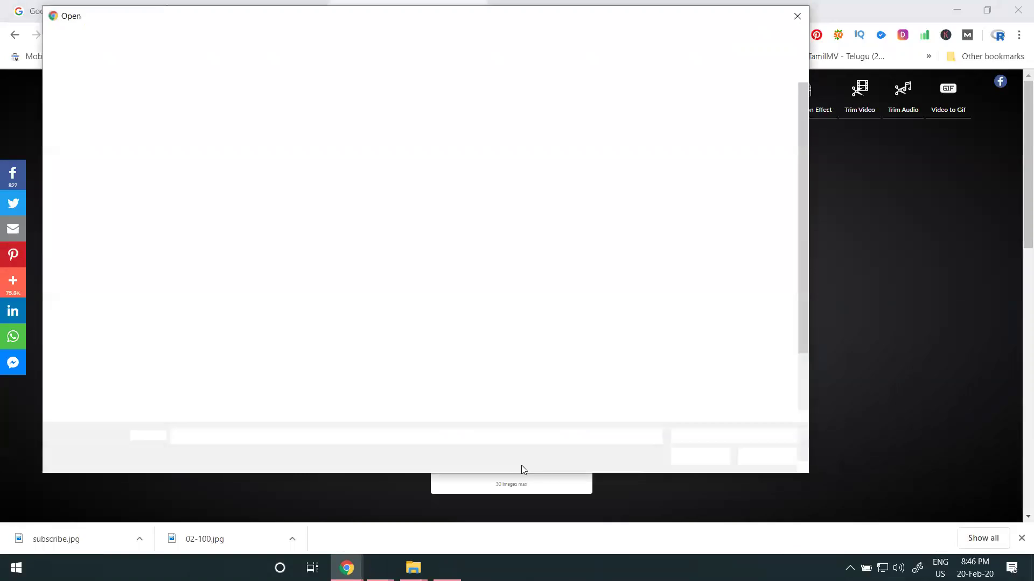
scroll(108, 323, "down", 2)
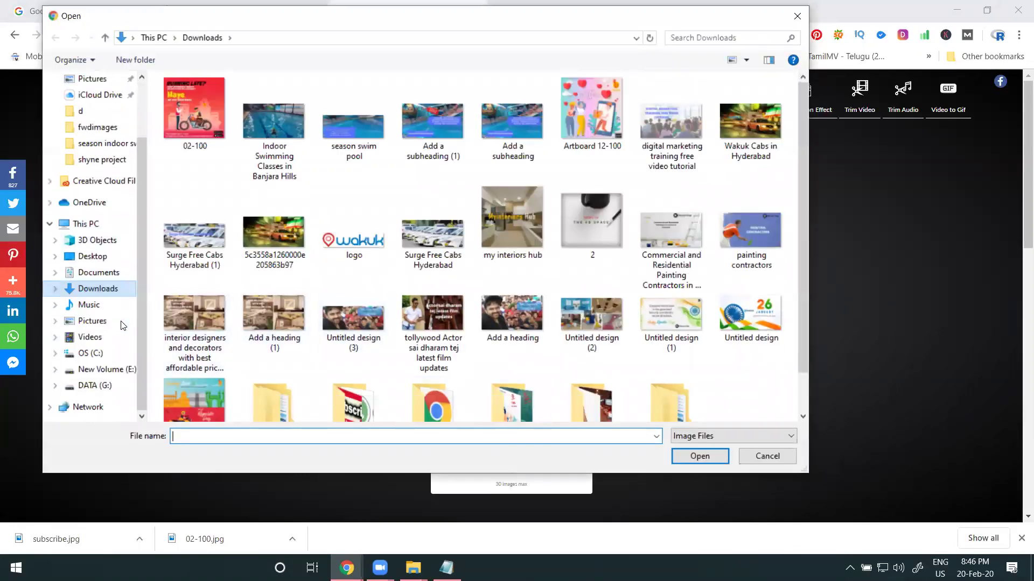
left_click(116, 370)
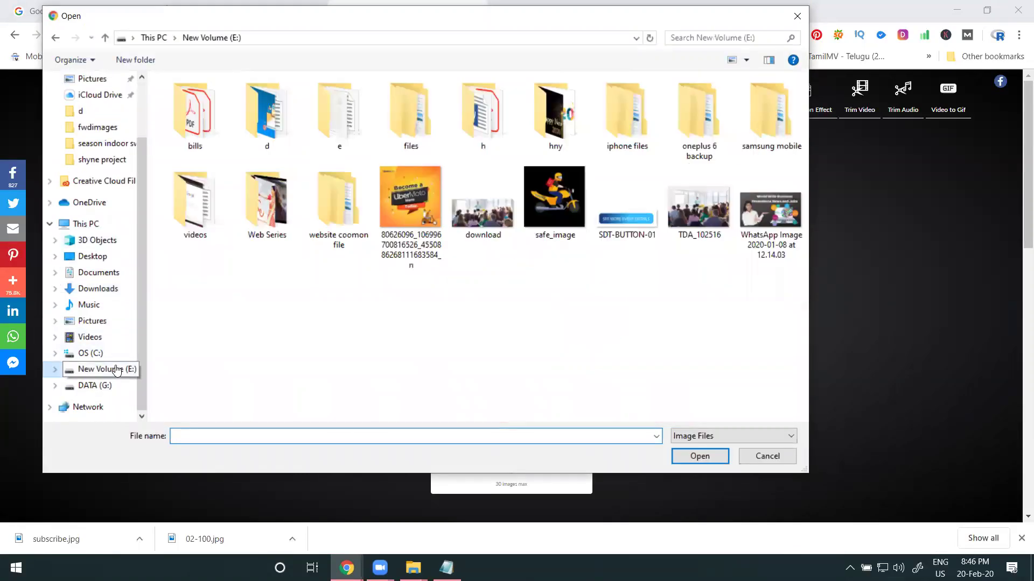
double_click(342, 130)
double_click(488, 129)
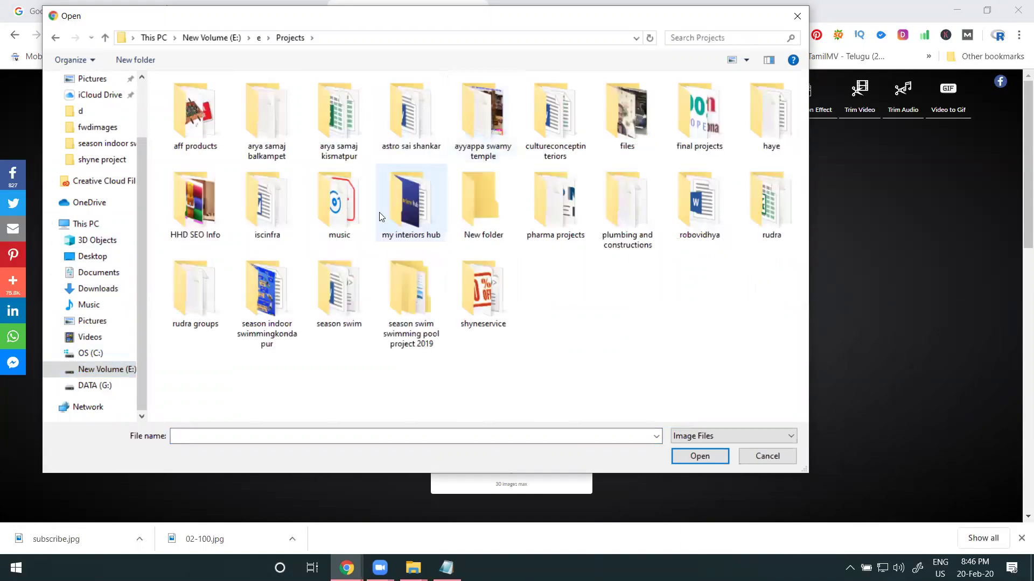
double_click(405, 214)
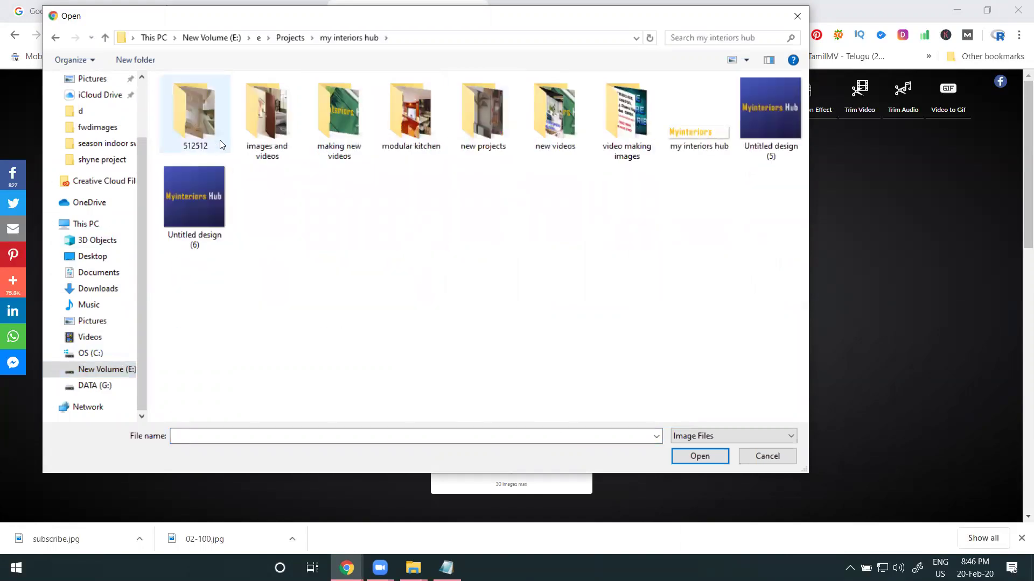
double_click(616, 134)
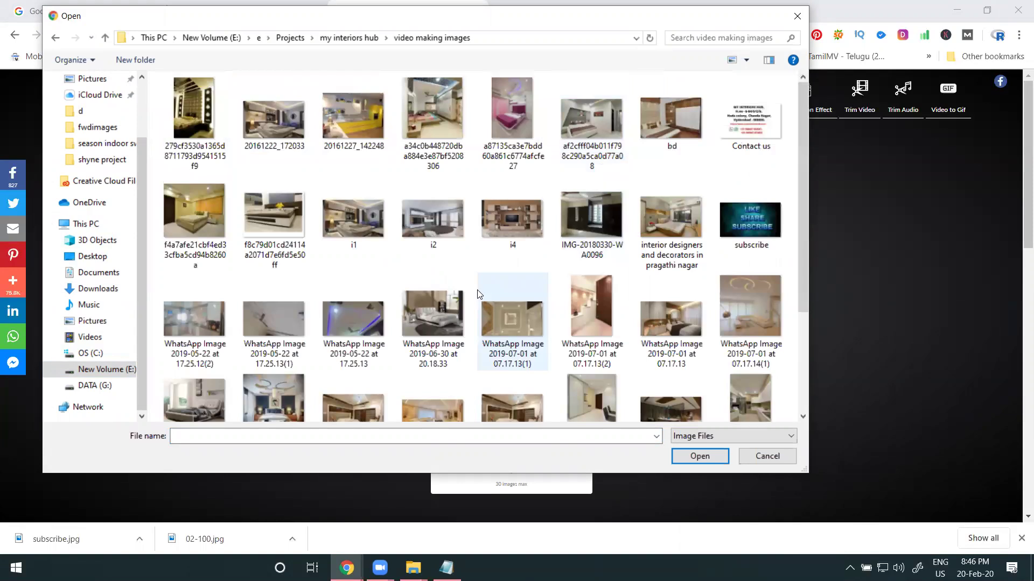
Step: Select the interior photos, including Contact us and subscribe images, and upload them
left_click(364, 128)
left_click(201, 109, "ctrl")
left_click(267, 118, "ctrl")
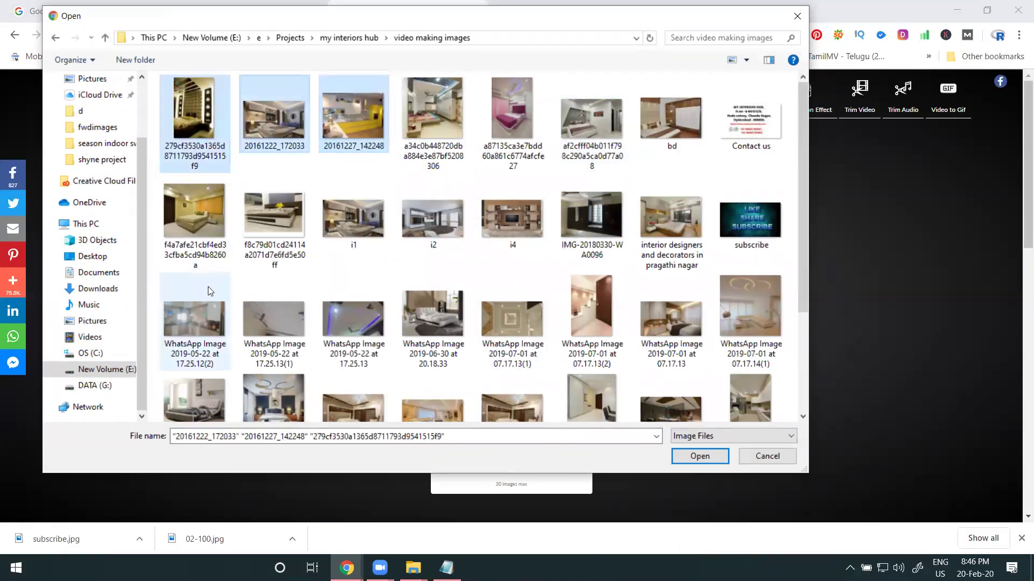
left_click(207, 286, "ctrl")
left_click(278, 307, "ctrl")
left_click(366, 318, "ctrl")
left_click(436, 323, "ctrl")
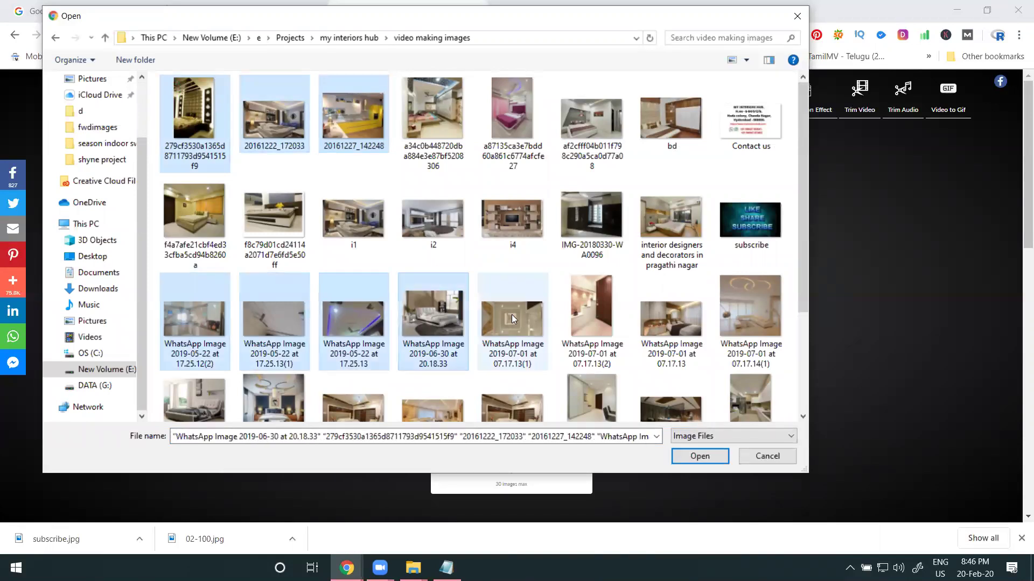
left_click(514, 323, "ctrl")
left_click(592, 326, "ctrl")
left_click(656, 337, "ctrl")
left_click(672, 237, "ctrl")
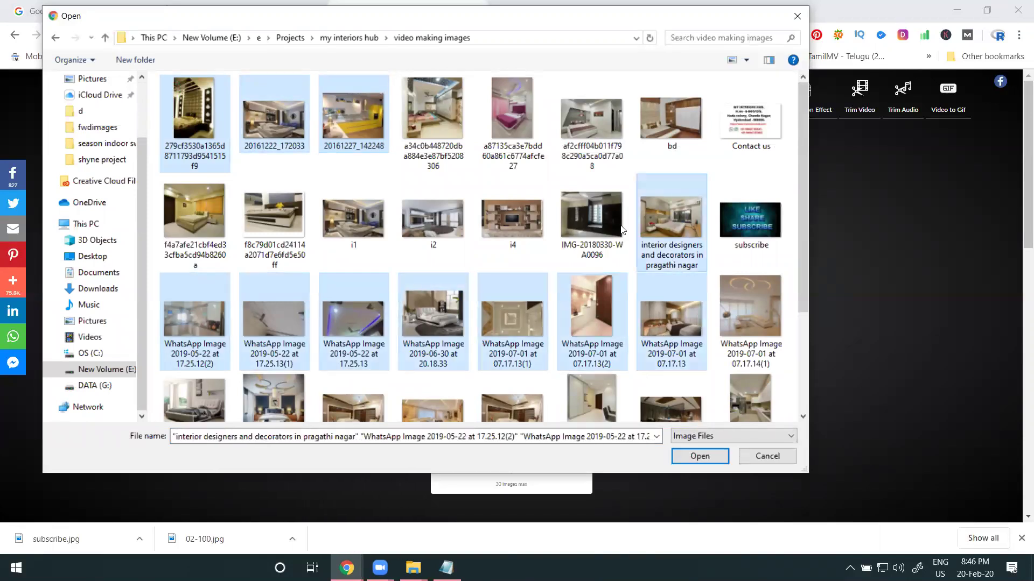
left_click(609, 228, "ctrl")
left_click(540, 209, "ctrl")
left_click(751, 121, "ctrl")
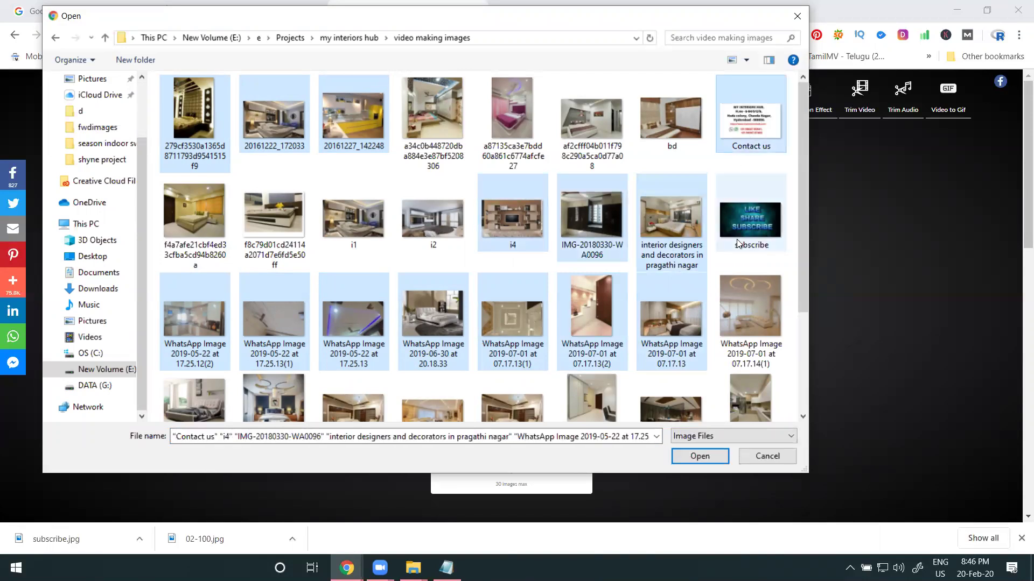
left_click(748, 226, "ctrl")
left_click(745, 307, "ctrl")
left_click(749, 380, "ctrl")
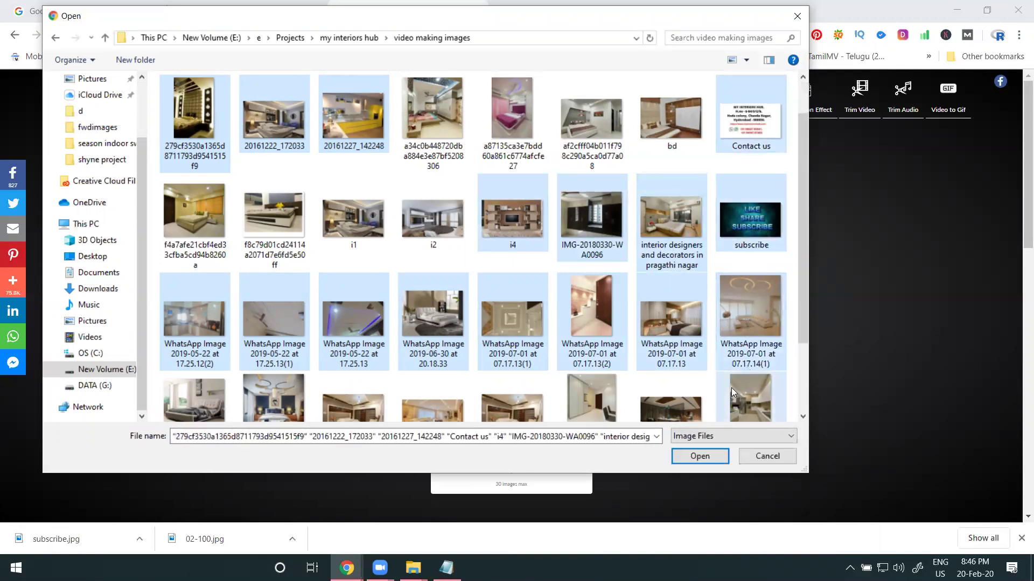
left_click(437, 372, "ctrl")
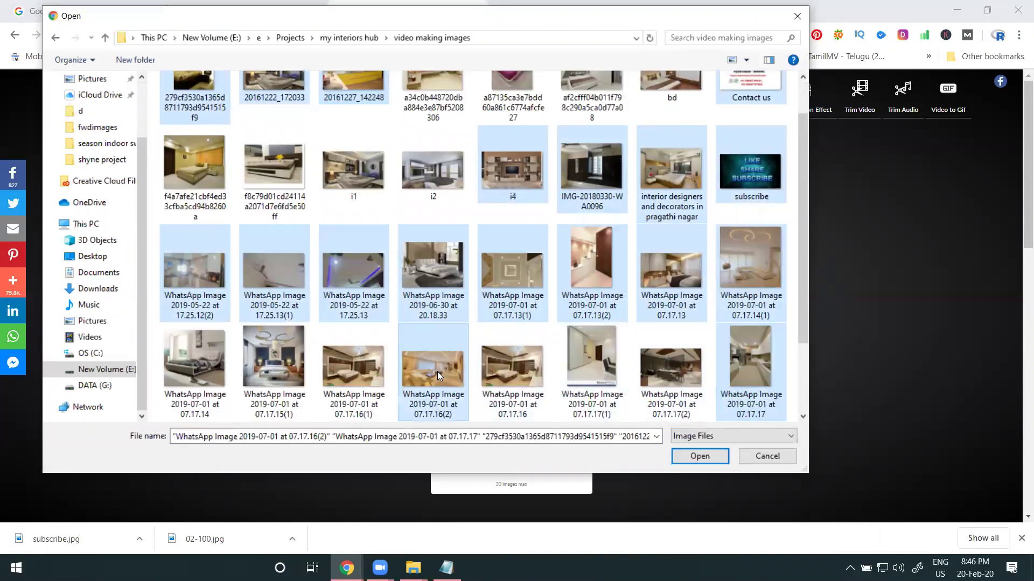
left_click(684, 456)
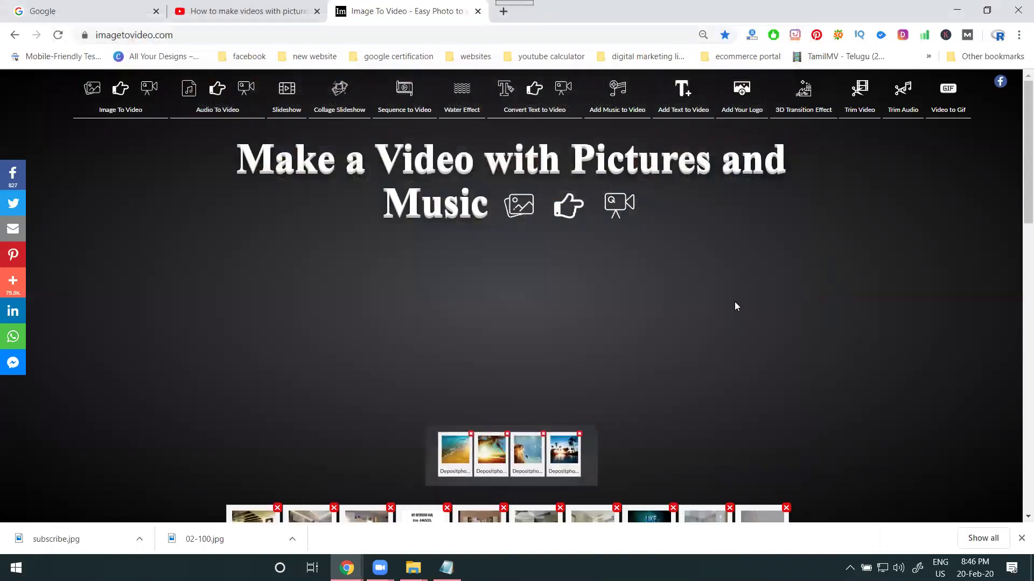
Step: Put subscribe.jpg last, Contact us before it, ceiling-lights photo first, then continue
scroll(735, 301, "down", 5)
left_click_drag(672, 281, 651, 345)
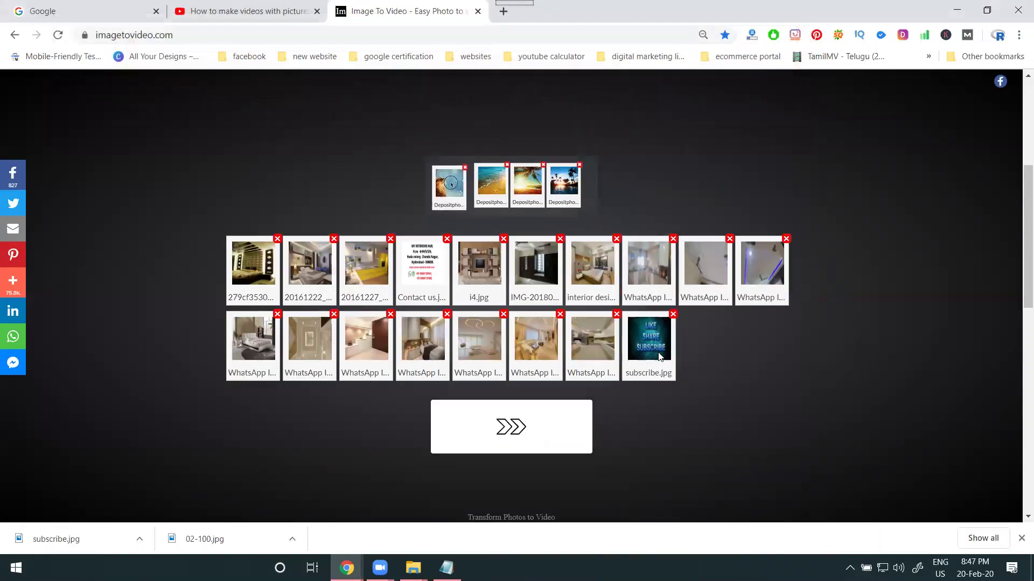
left_click_drag(443, 260, 592, 344)
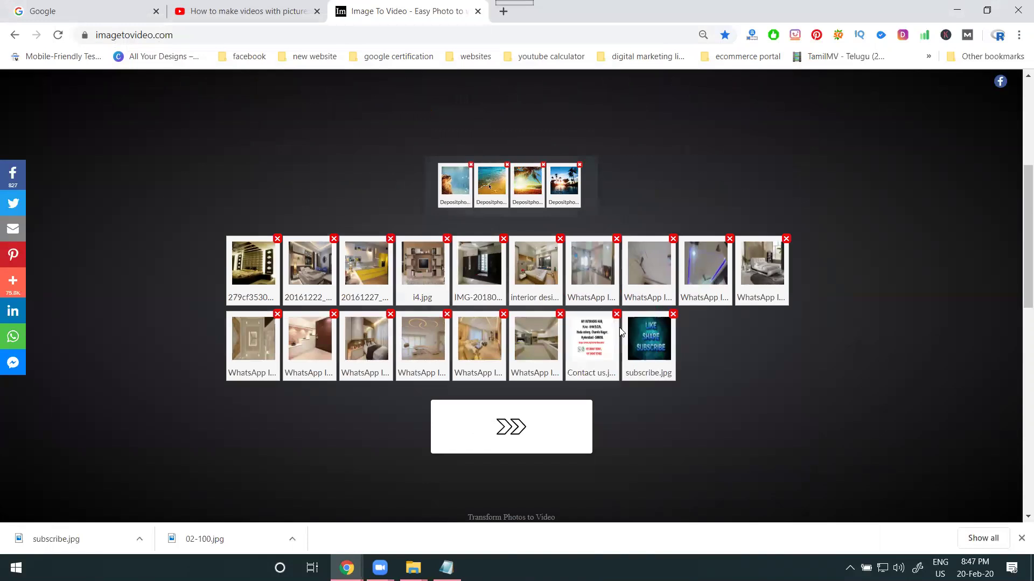
left_click_drag(491, 183, 563, 186)
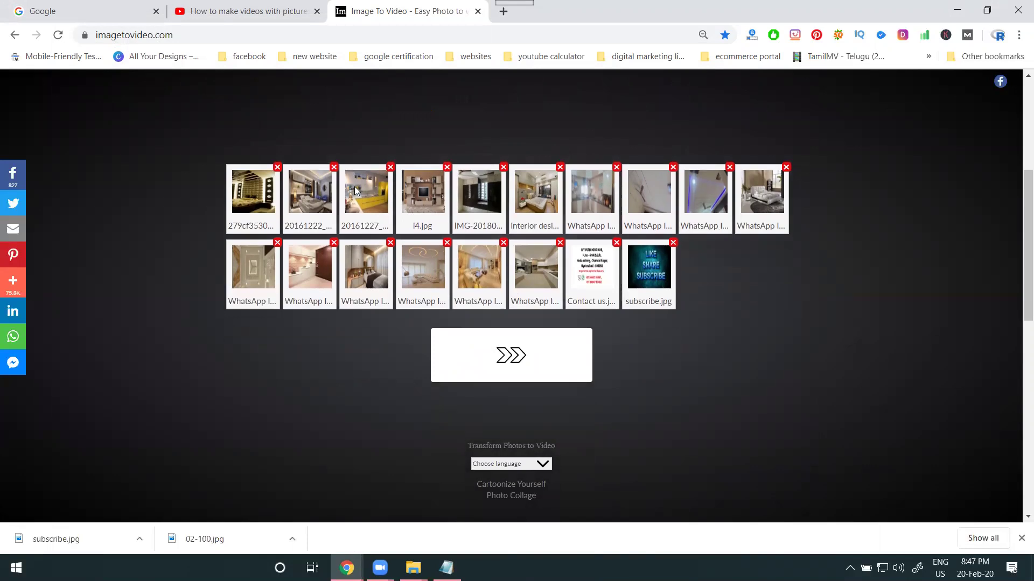
left_click_drag(424, 269, 260, 195)
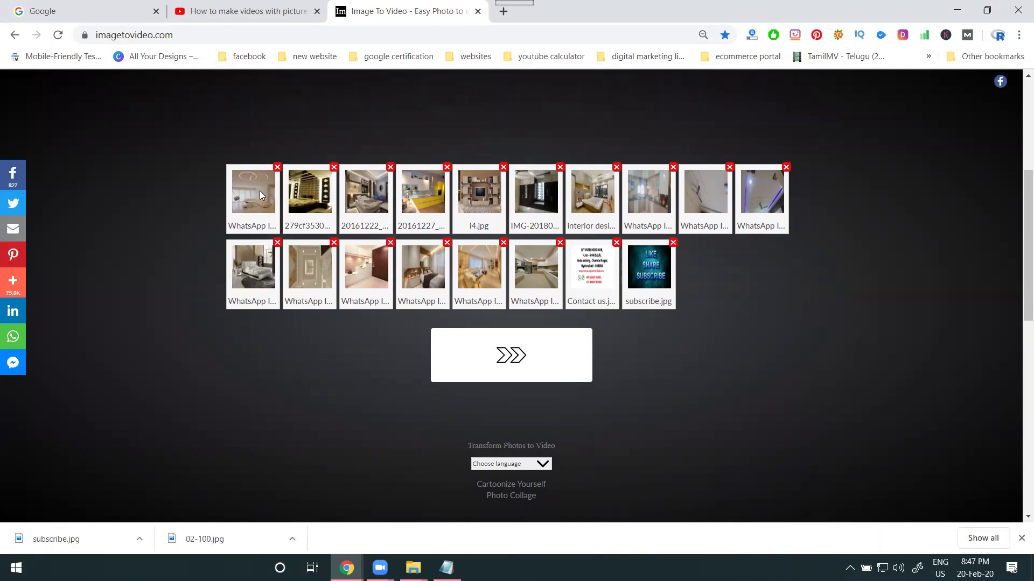
left_click(498, 378)
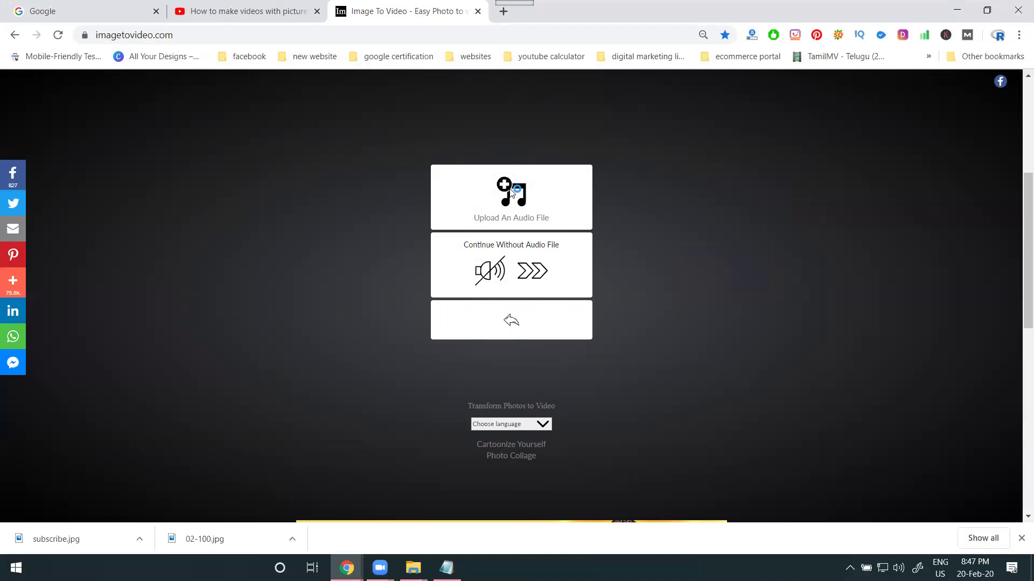
Step: Upload Stranger_Danger from the Downloads folder as the video's music
left_click(512, 194)
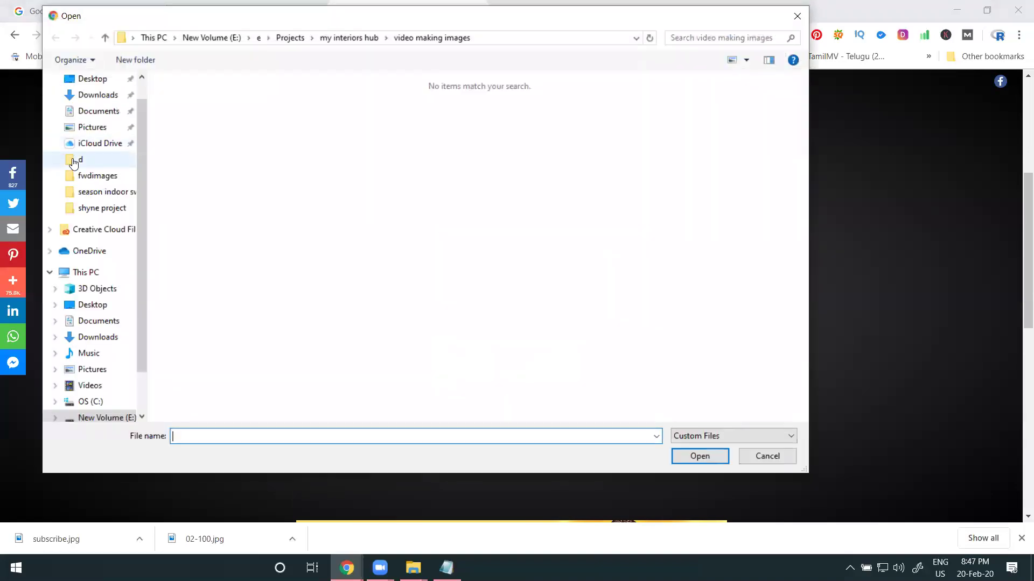
left_click(94, 96)
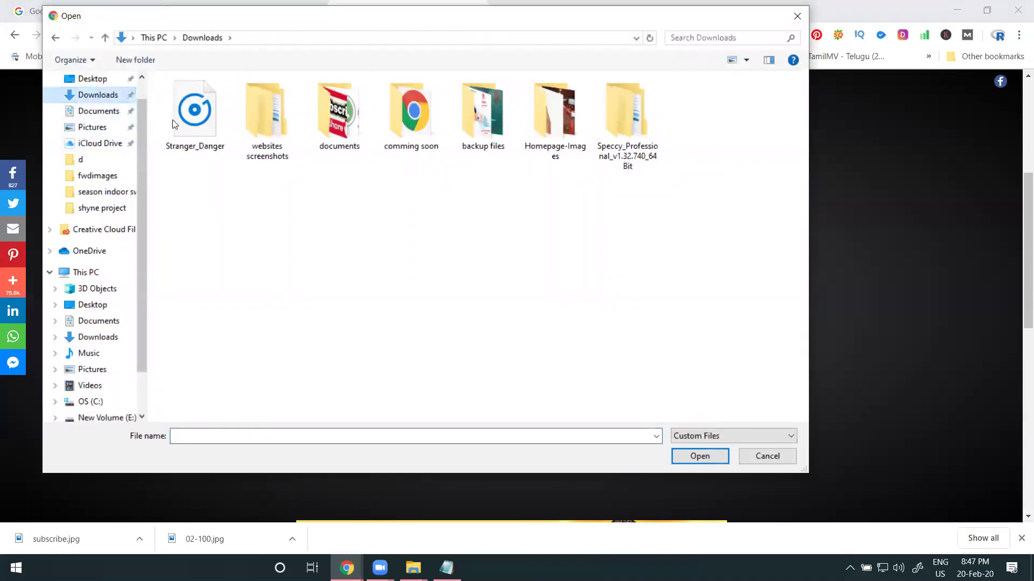
double_click(185, 129)
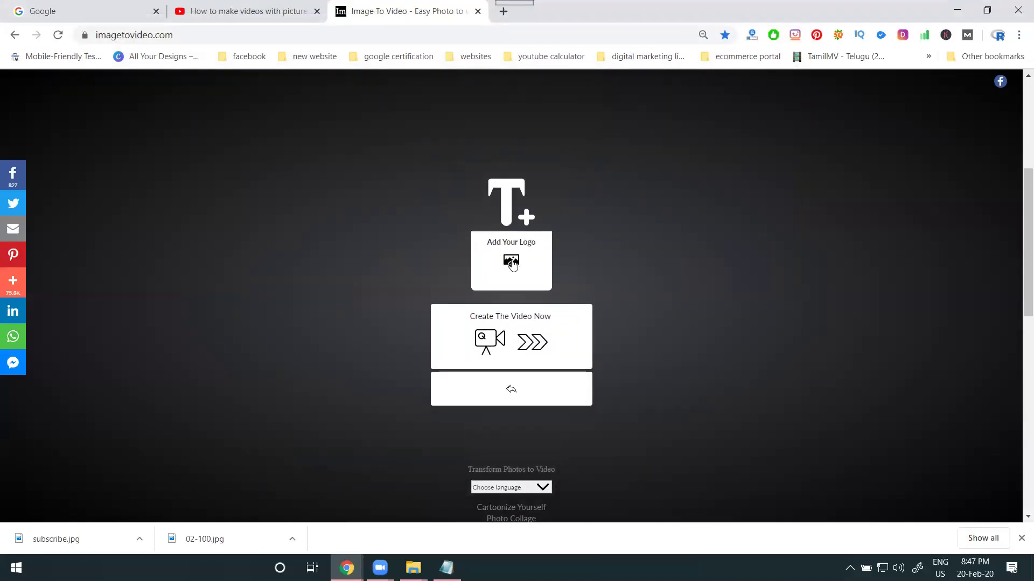
Step: Upload Untitled design (6) from E:\e\Projects\my interiors hub as the logo
left_click(511, 264)
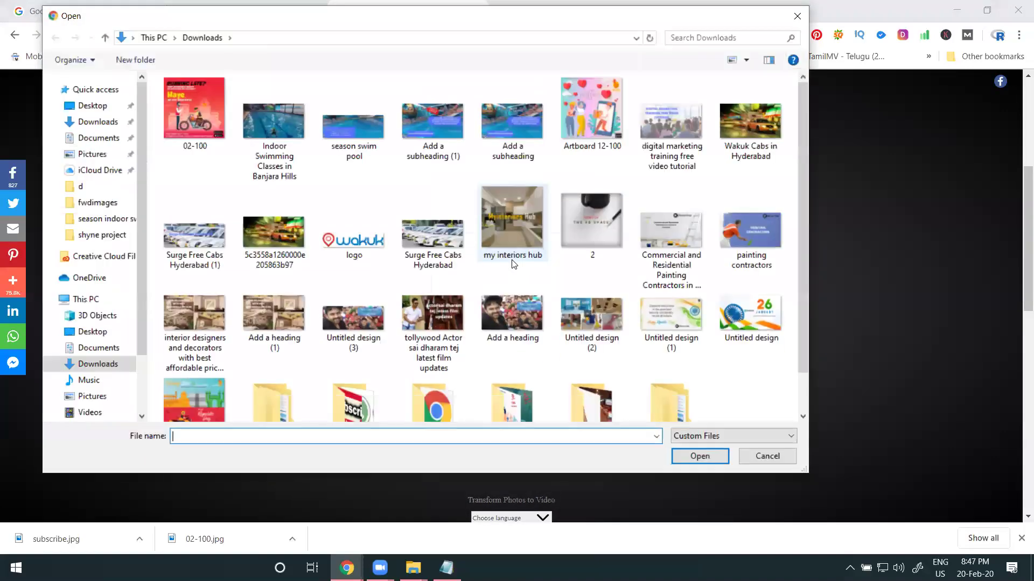
scroll(110, 299, "down", 2)
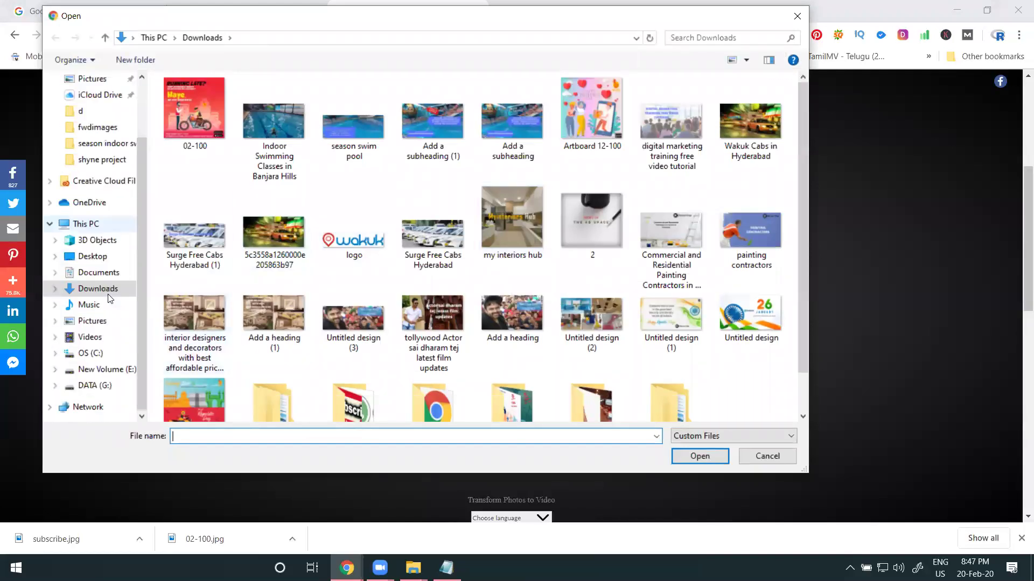
left_click(102, 369)
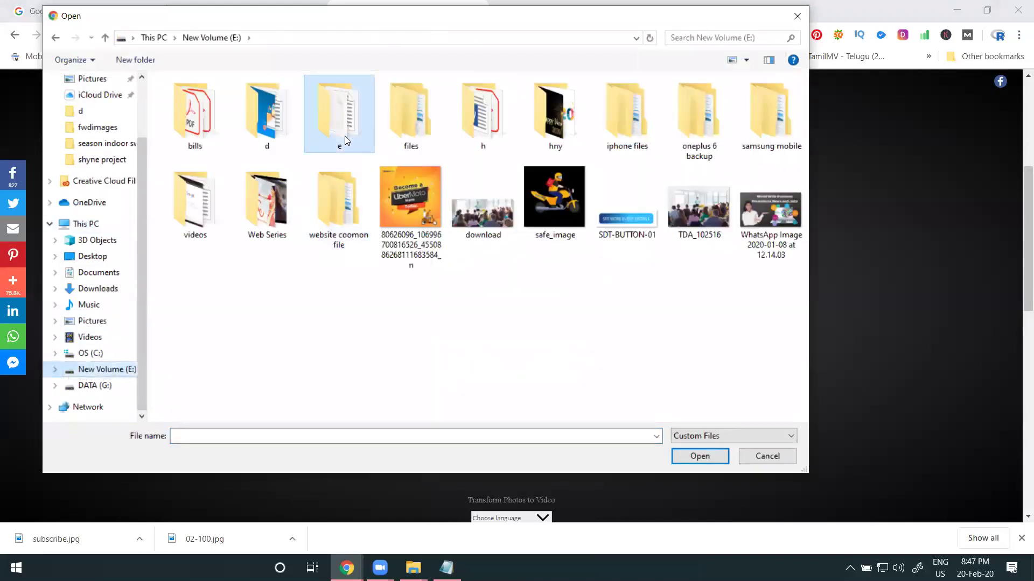
double_click(344, 135)
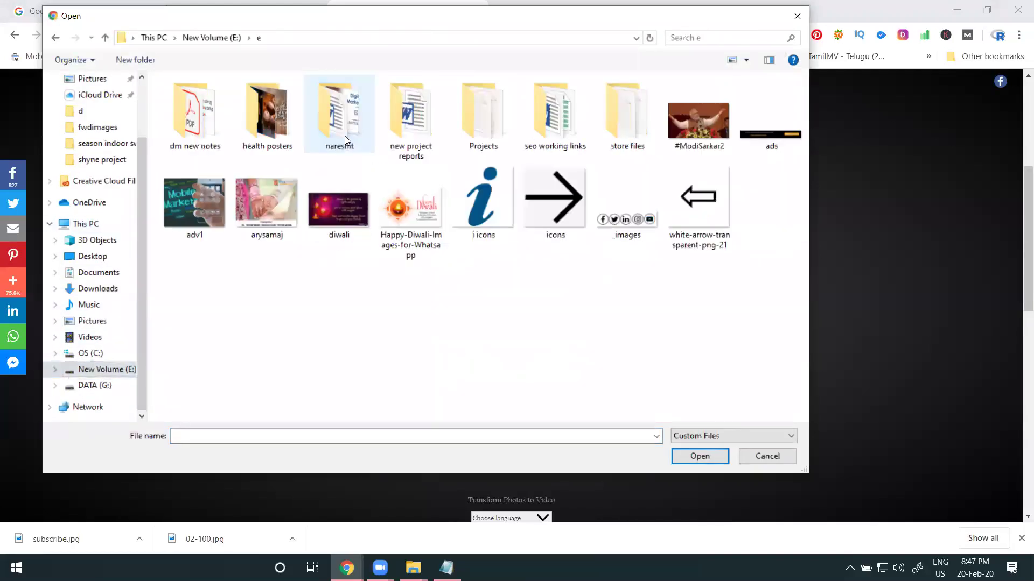
double_click(496, 128)
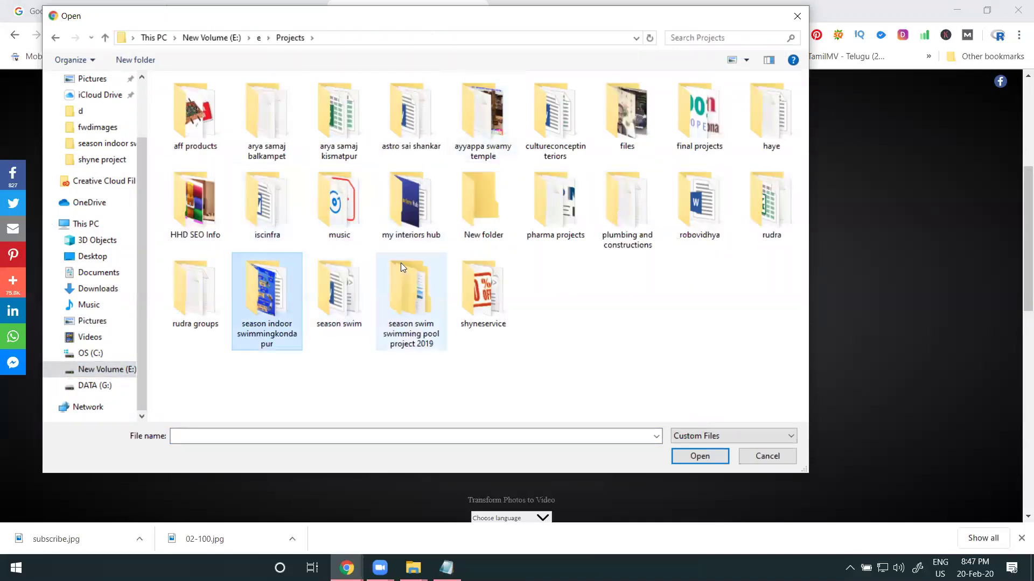
double_click(424, 215)
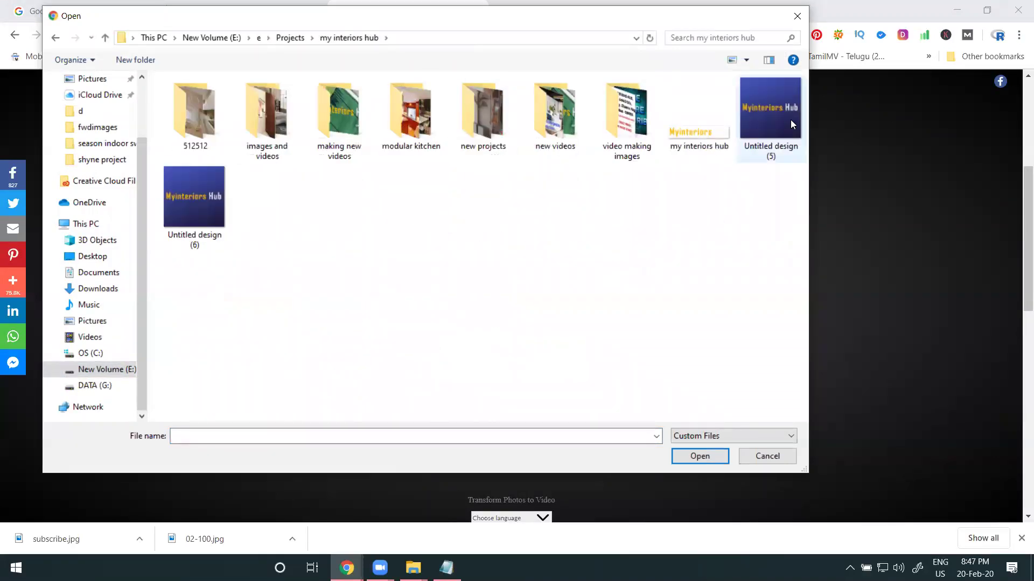
double_click(202, 208)
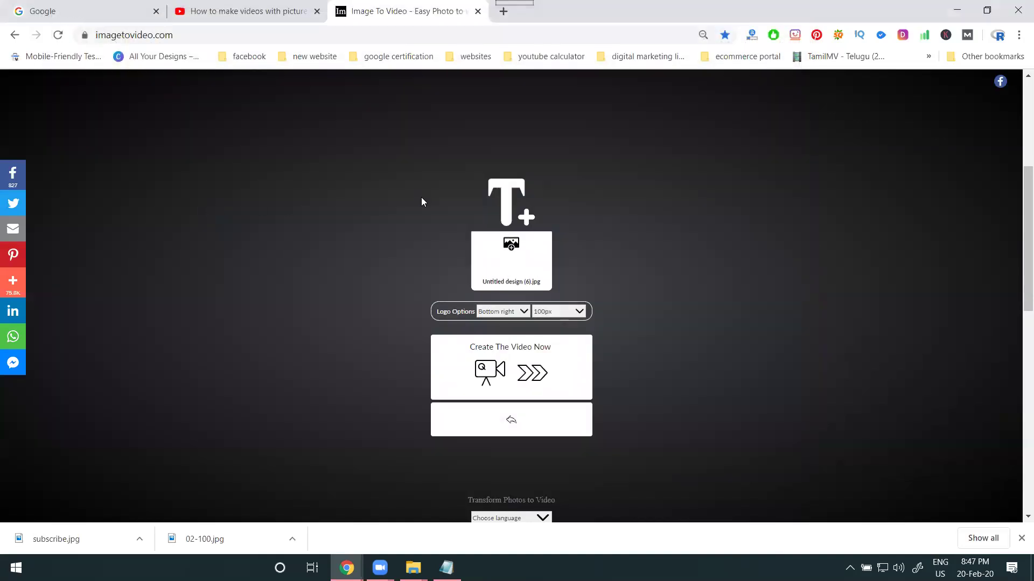
Step: Open myinteriorshub.com in a new tab and select its full address for copying
left_click(504, 12)
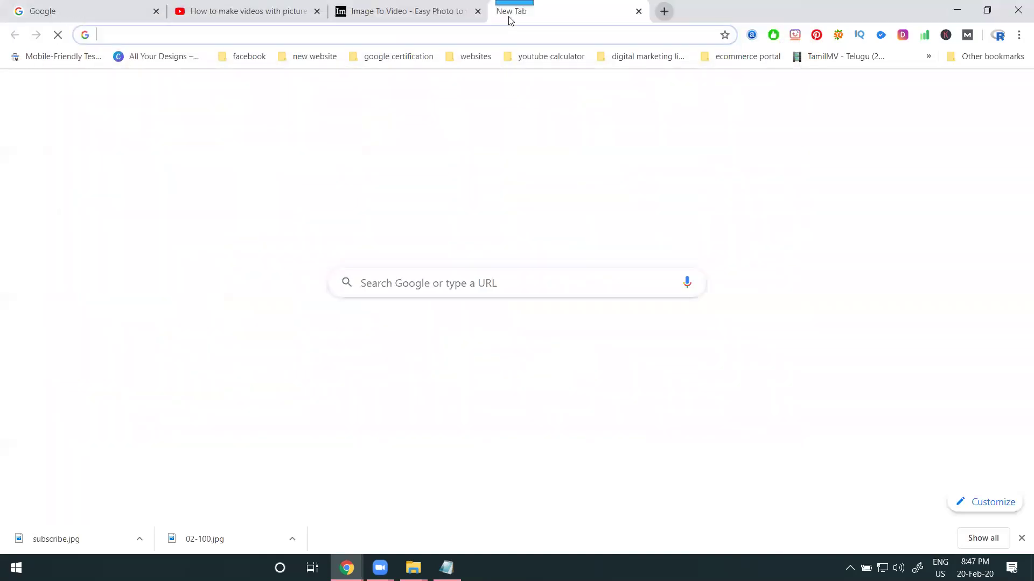
type("my")
key("Return")
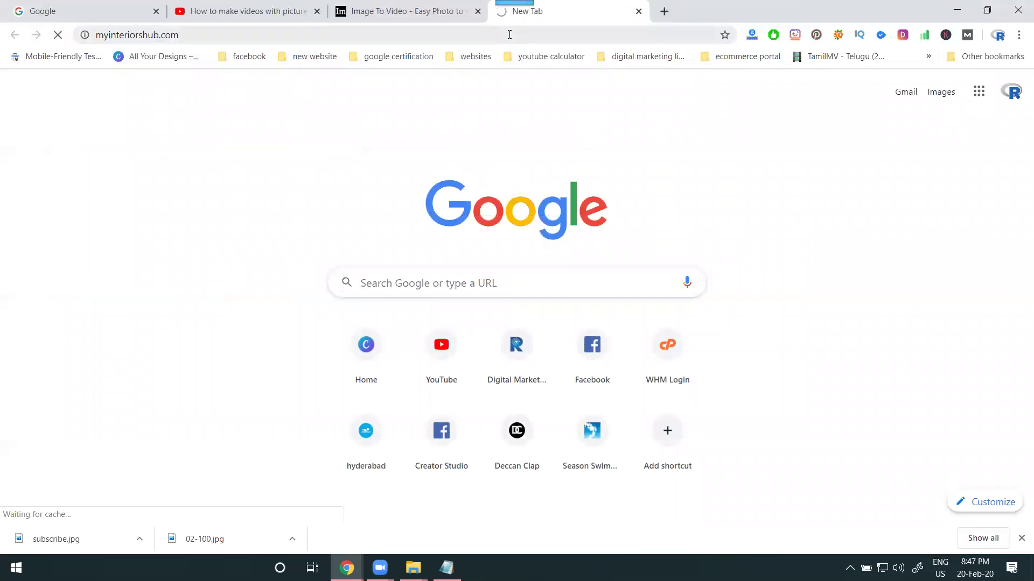
left_click(509, 34)
key("ctrl+c")
Step: Paste the myinteriorshub.com address as the video's overlay text
left_click(429, 12)
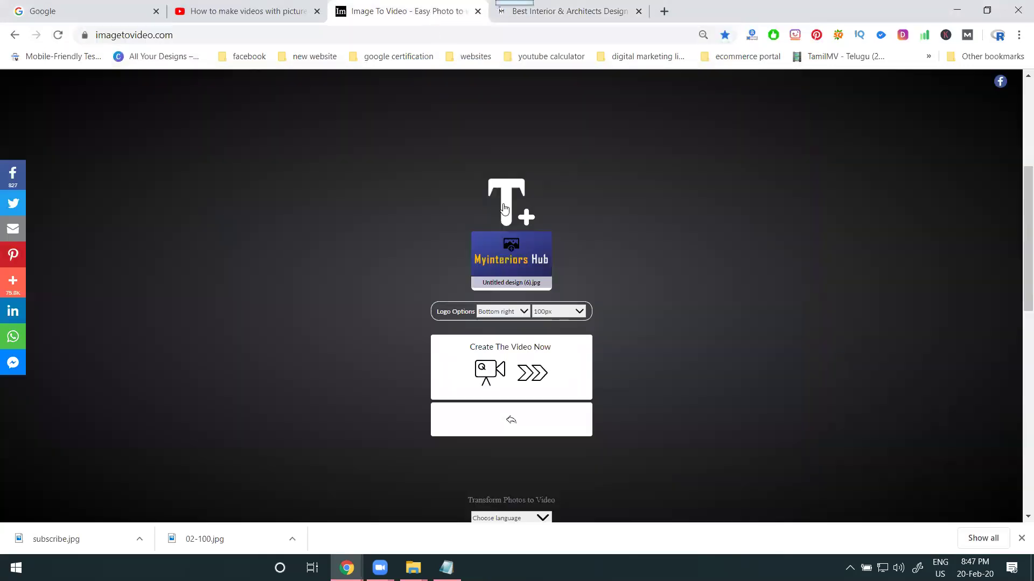
scroll(478, 266, "up", 5)
scroll(477, 265, "down", 6)
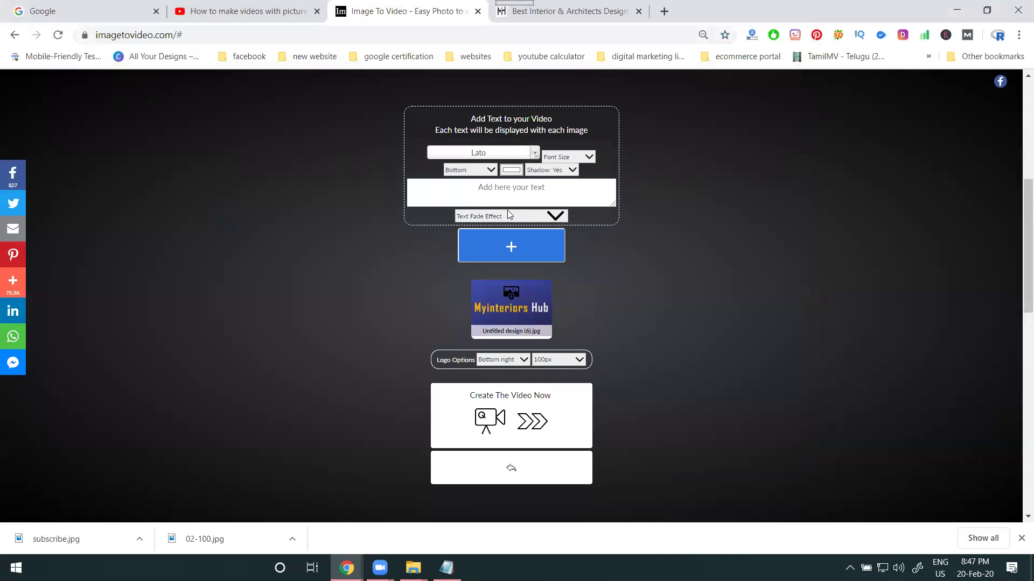
left_click(510, 193)
key("ctrl+v")
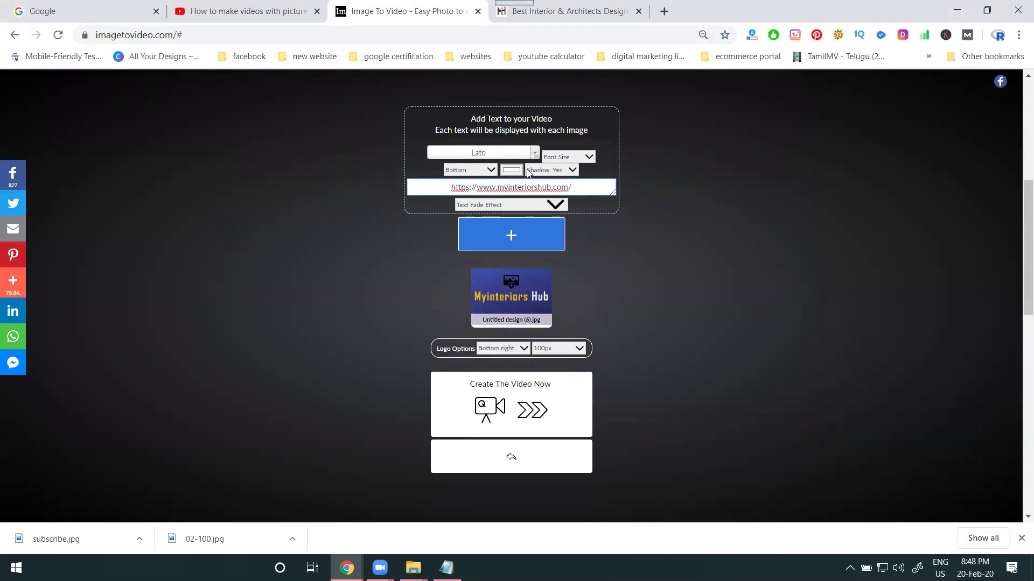
Step: Set the text position to Center, keep the font size, and create the video
left_click(475, 171)
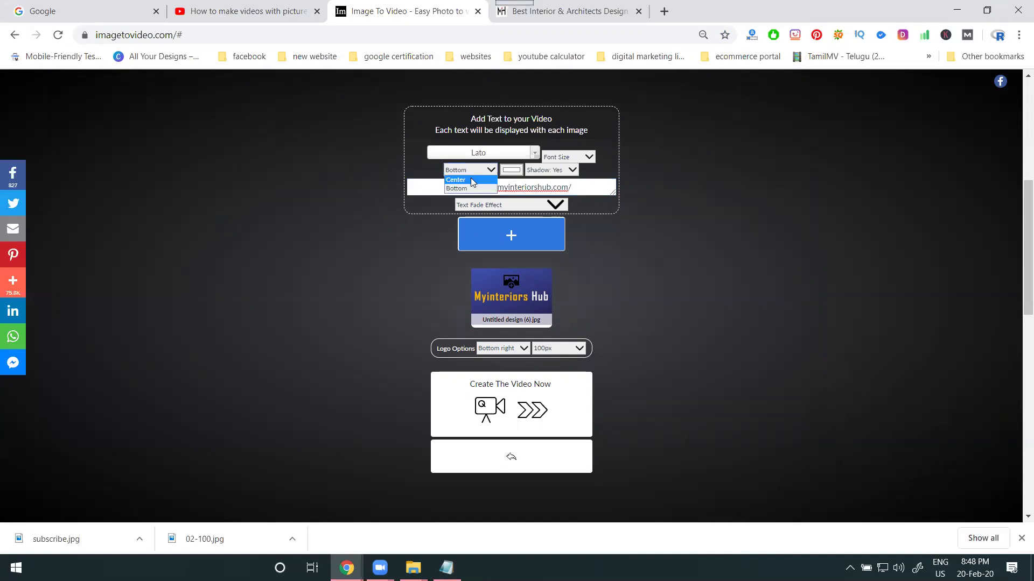
left_click(472, 182)
left_click(567, 160)
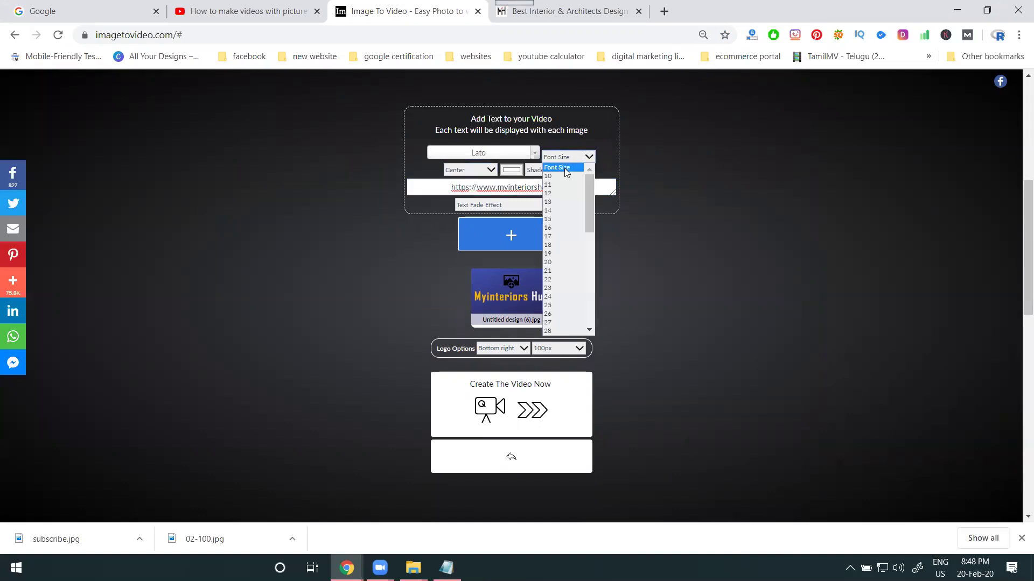
left_click(645, 156)
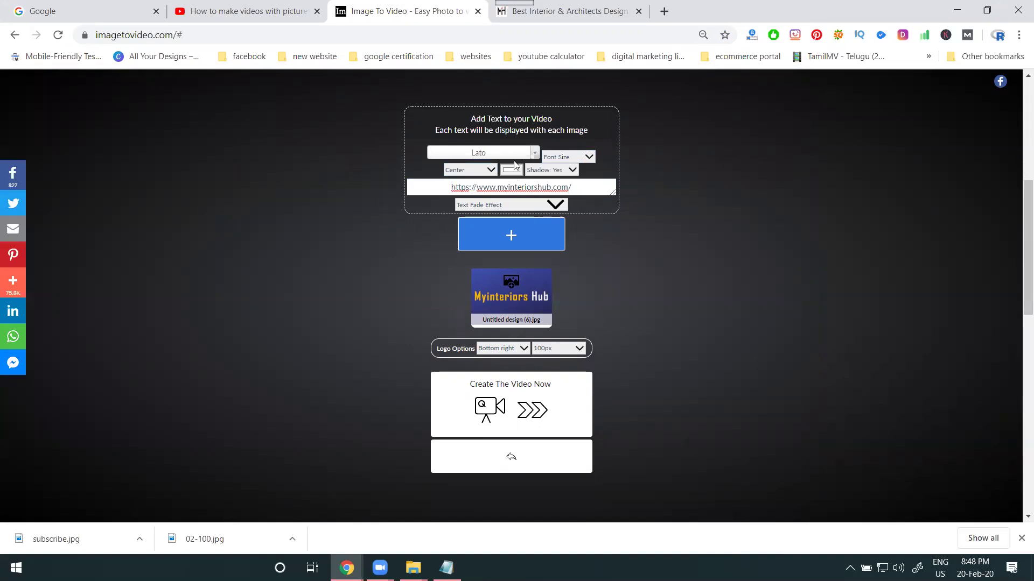
scroll(375, 304, "down", 2)
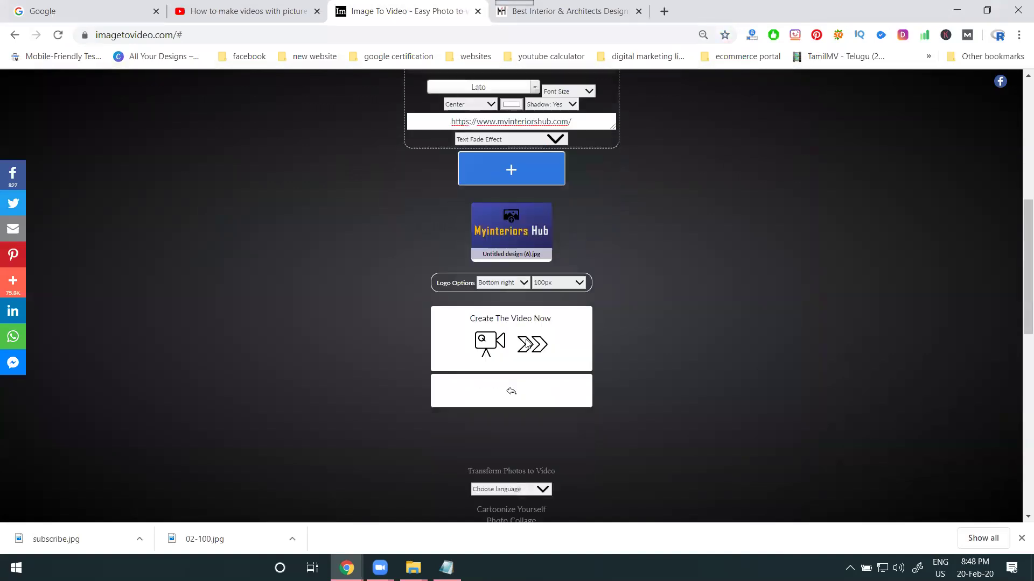
left_click(526, 276)
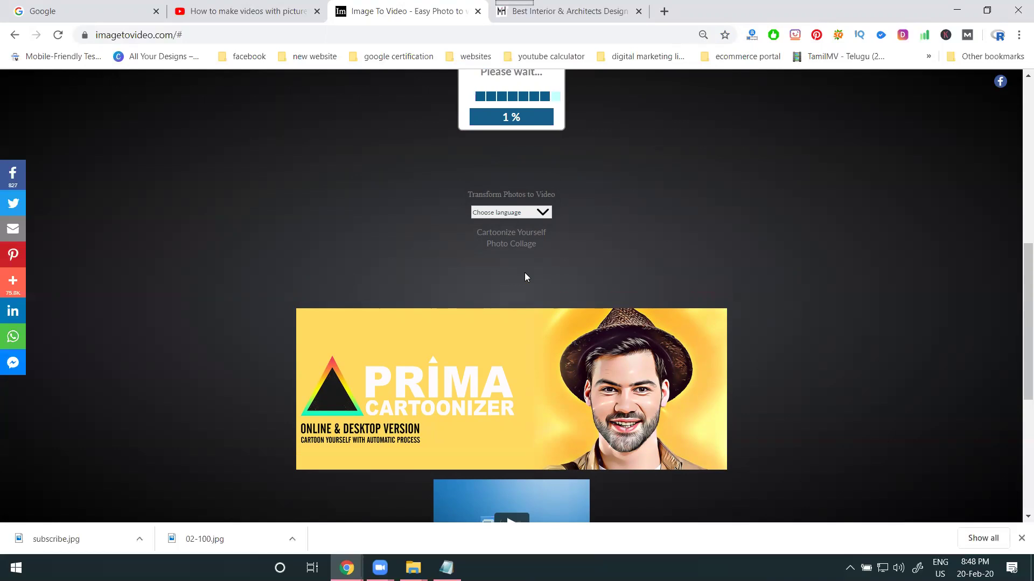
Step: Scroll up to watch the rendering progress until the 3:39 video is ready
scroll(796, 263, "up", 3)
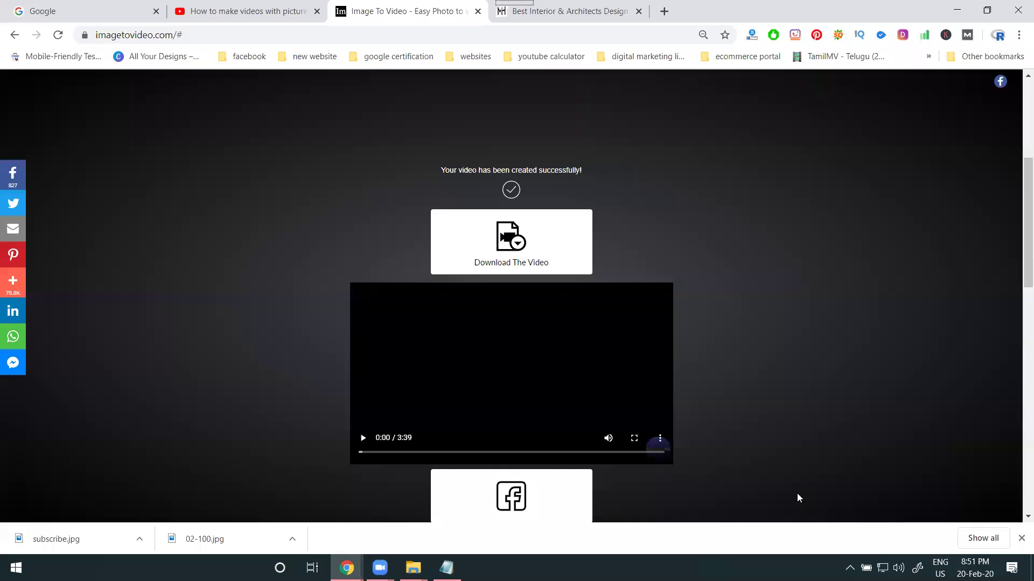
Step: Play the finished slideshow in the preview player and mute its sound
left_click(364, 438)
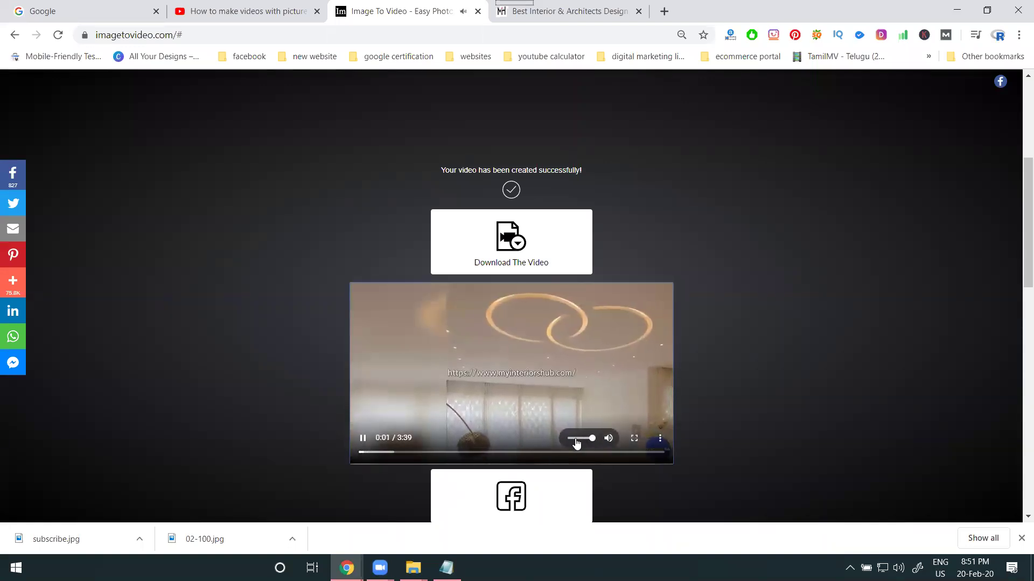
left_click(607, 439)
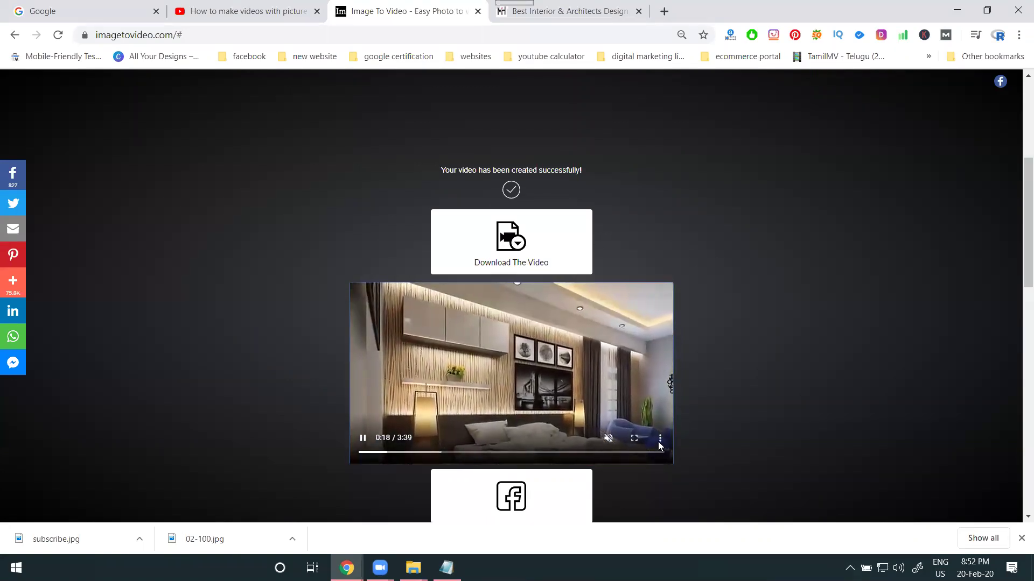
Step: Download the finished slideshow video from the player's three-dot menu
scroll(703, 227, "down", 3)
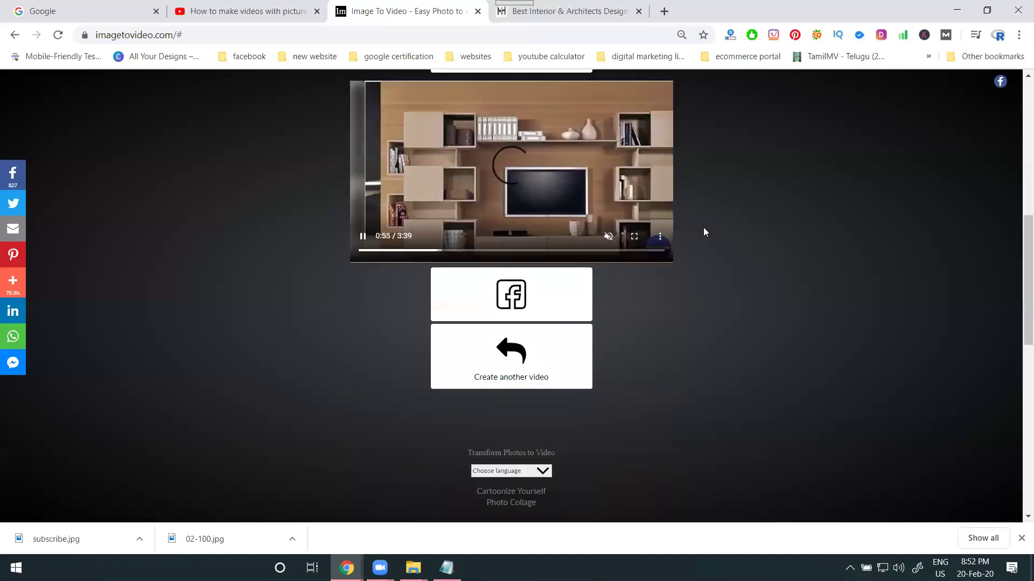
scroll(696, 298, "up", 2)
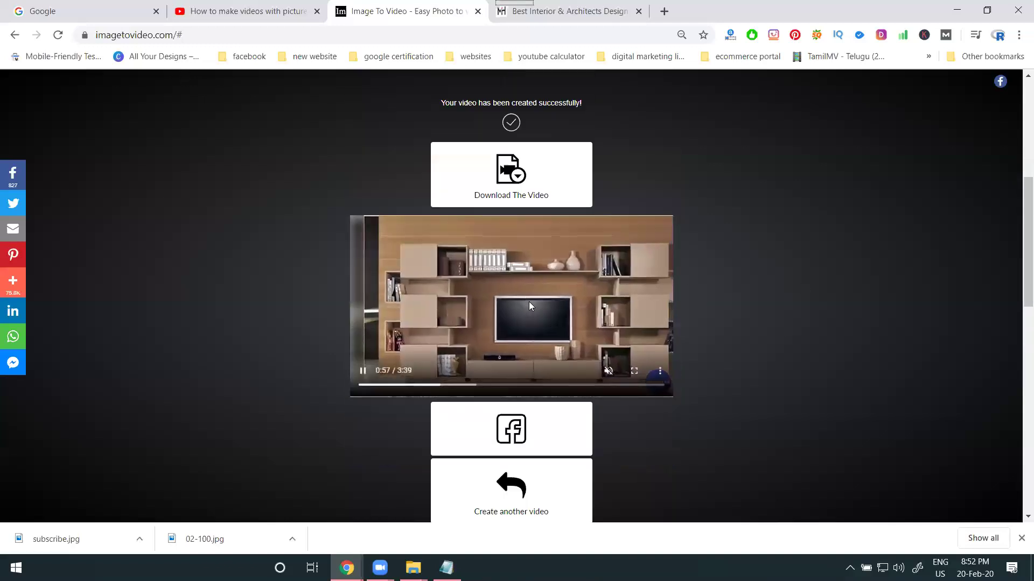
left_click(660, 377)
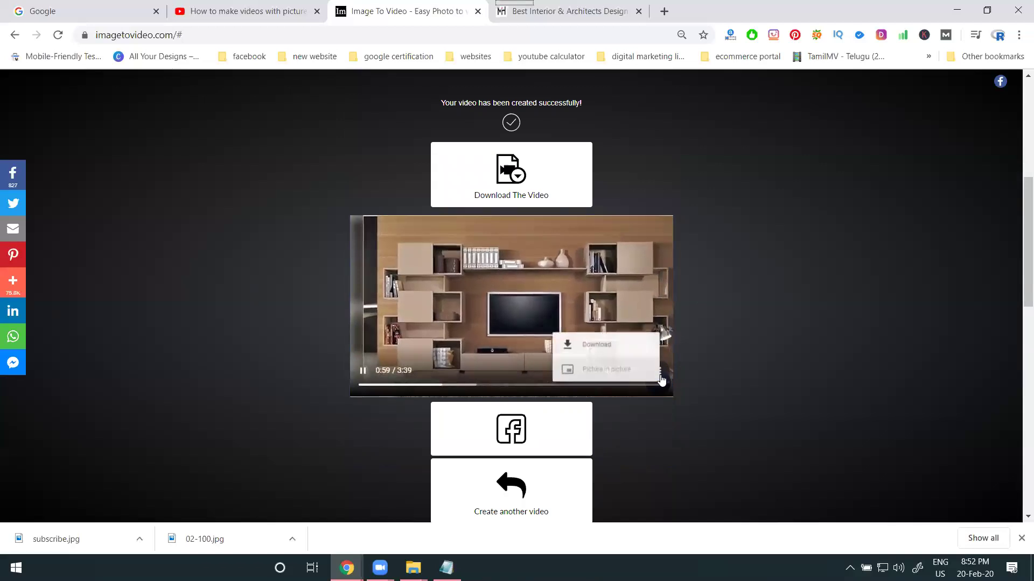
left_click(594, 345)
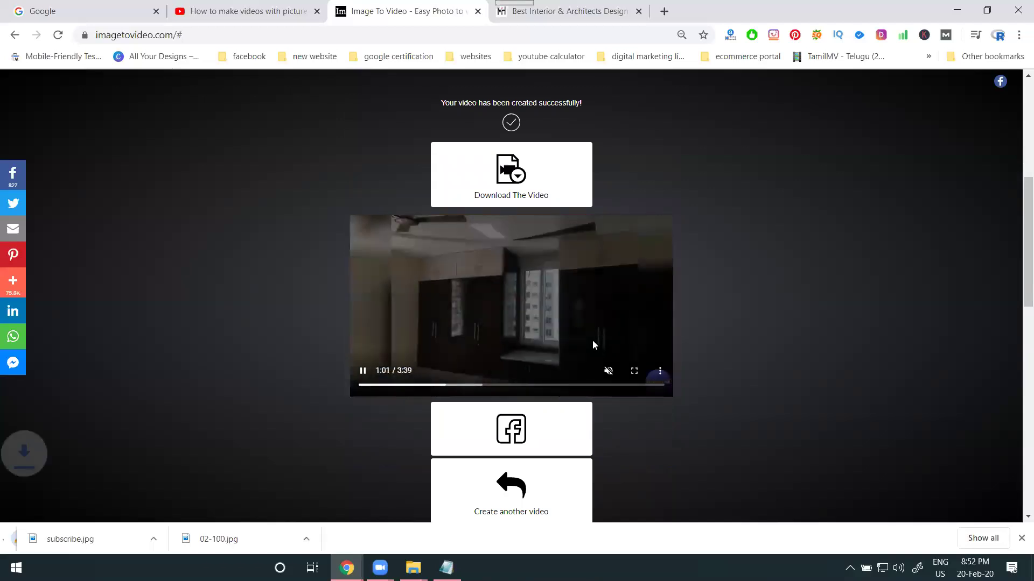
Step: Pop the video into picture-in-picture, close that window, and resume playback on the page
left_click(660, 376)
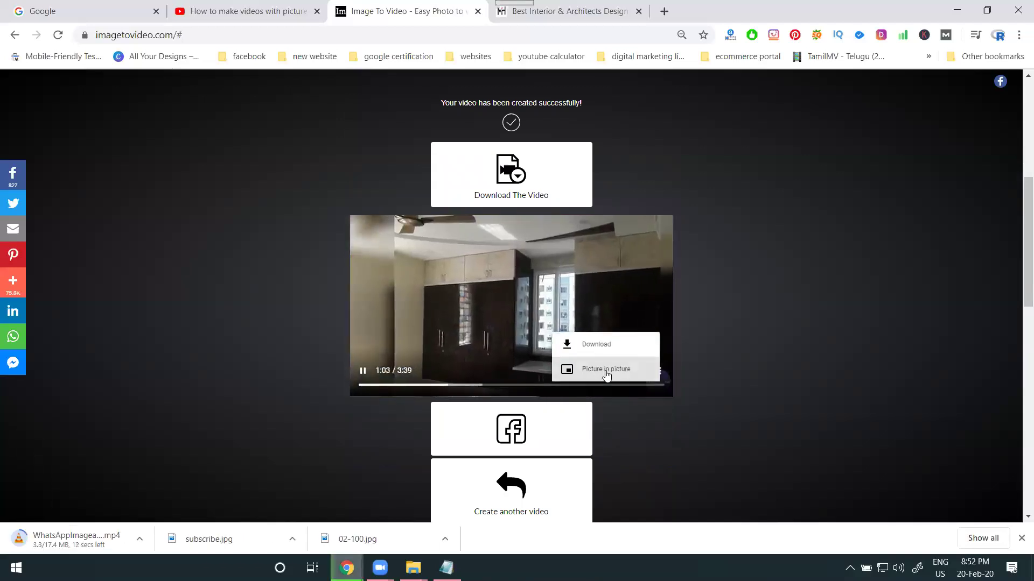
left_click(605, 369)
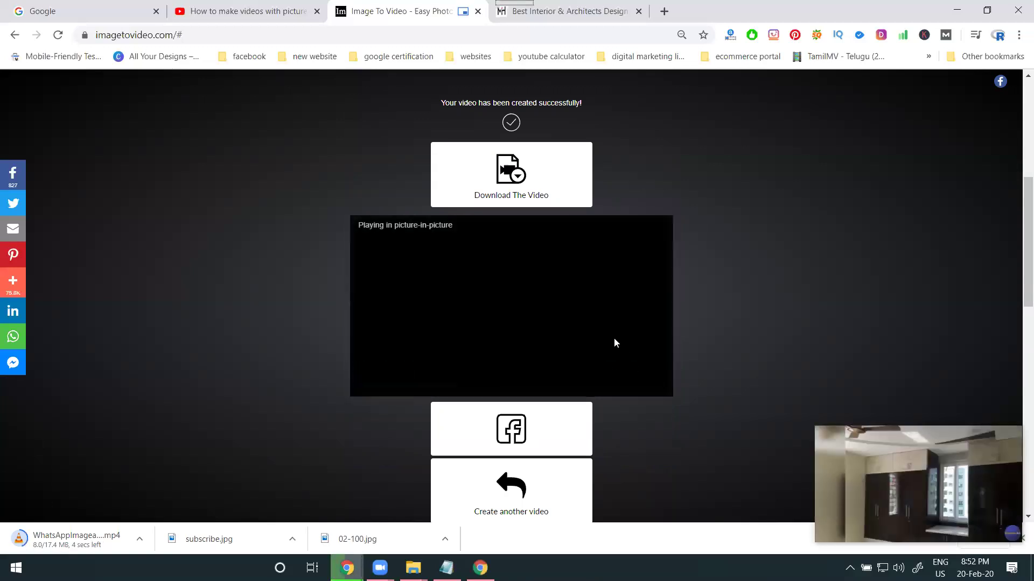
mouse_move(918, 484)
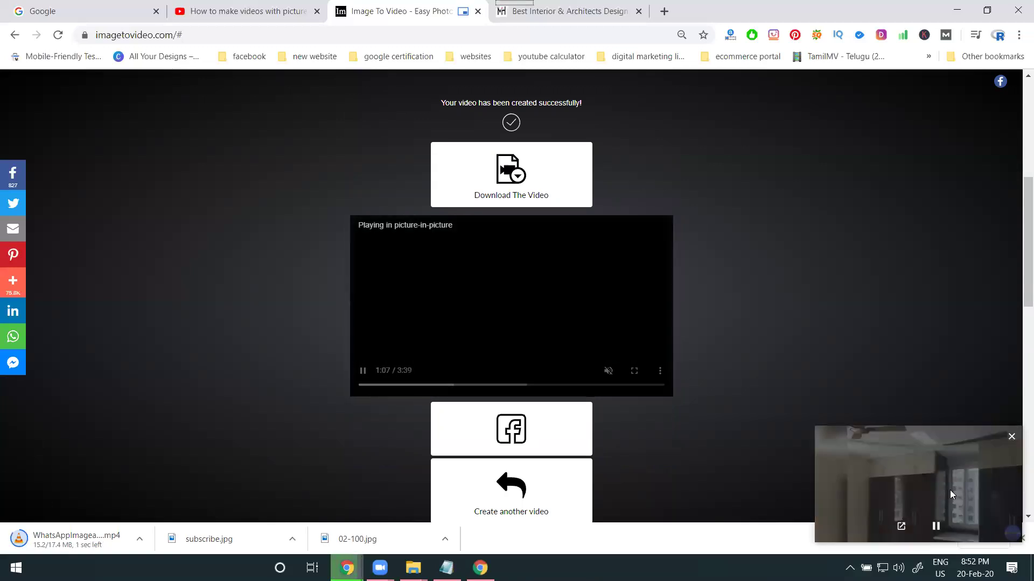
left_click(1011, 437)
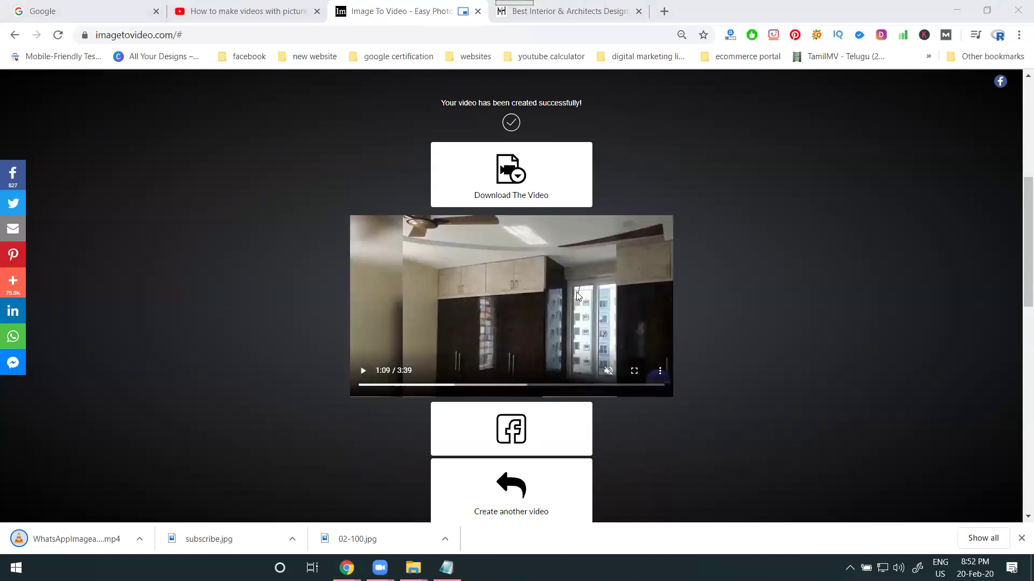
left_click(568, 289)
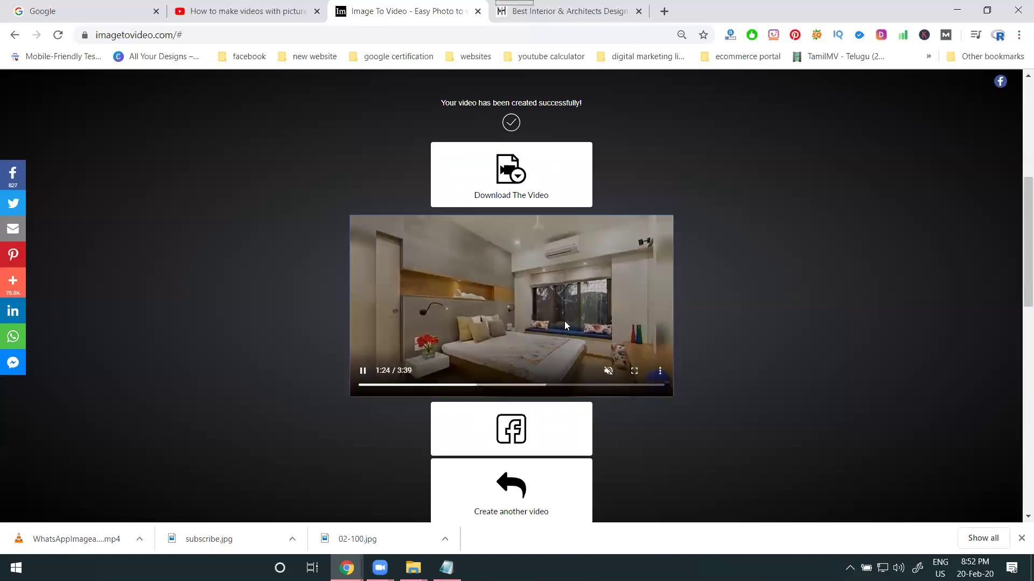
scroll(565, 323, "up", 6)
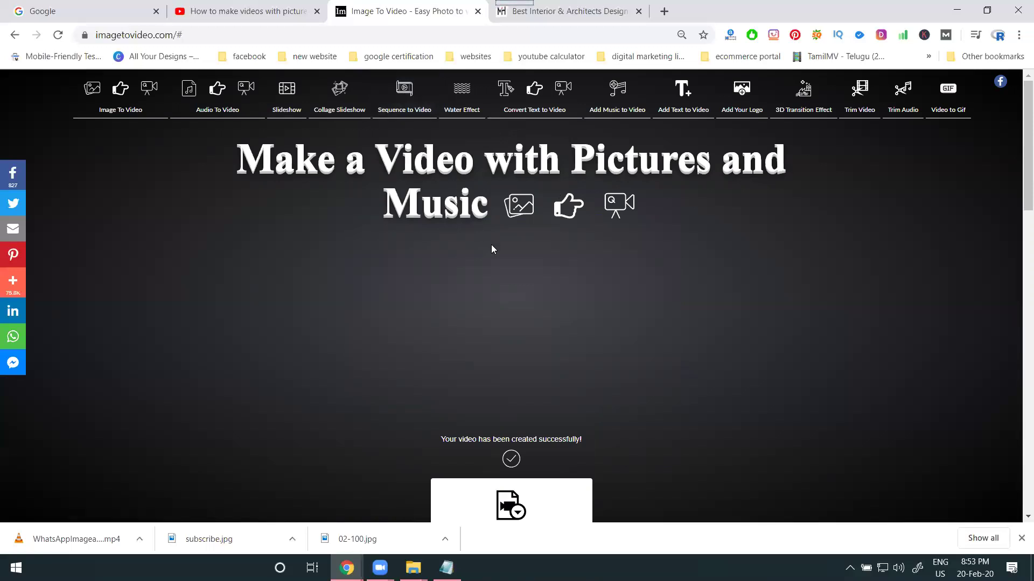
Step: View the video briefly full screen, then seek to 3:05 and 3:17 to review the ending
scroll(503, 242, "down", 3)
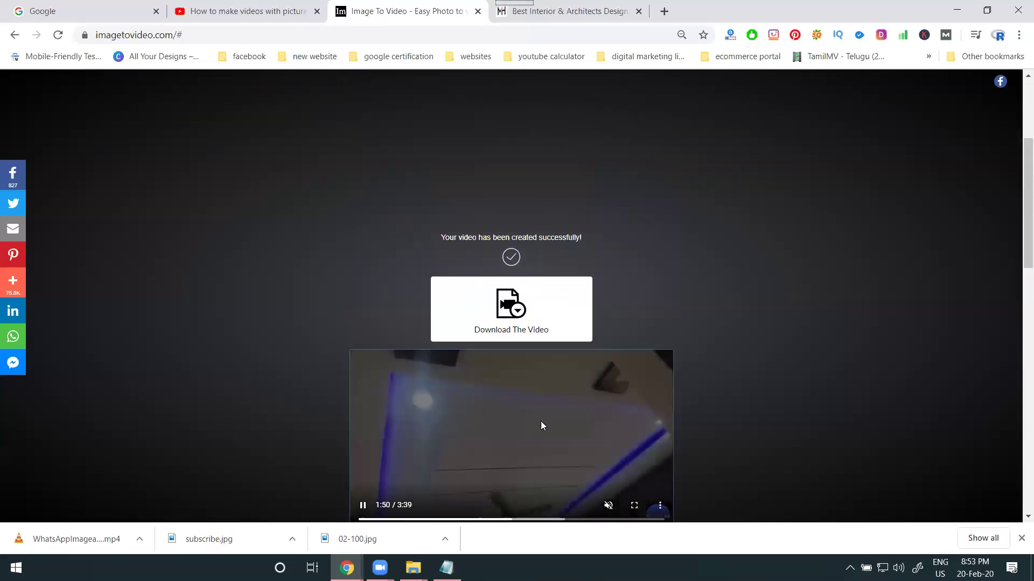
scroll(242, 196, "up", 3)
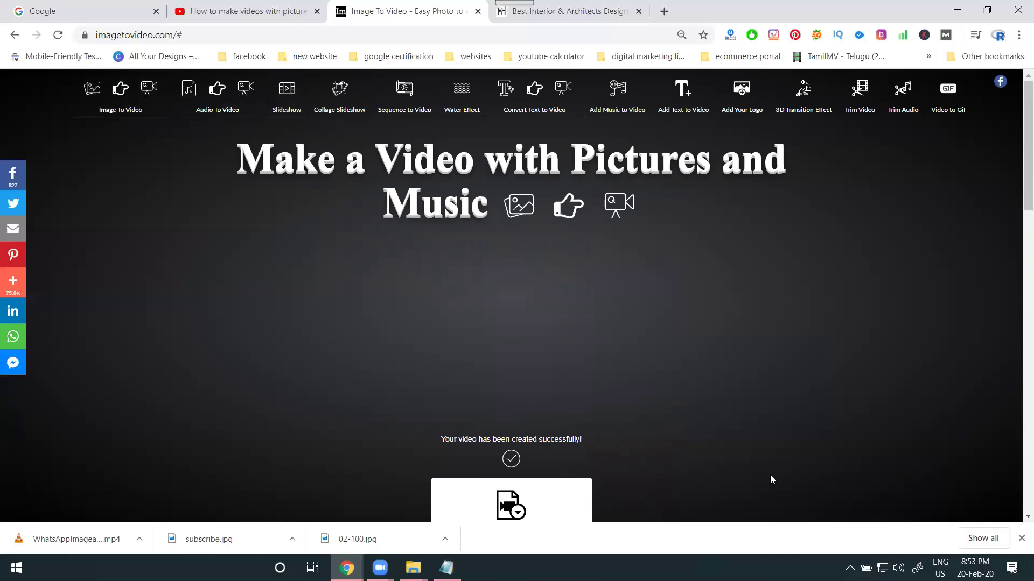
scroll(741, 344, "down", 6)
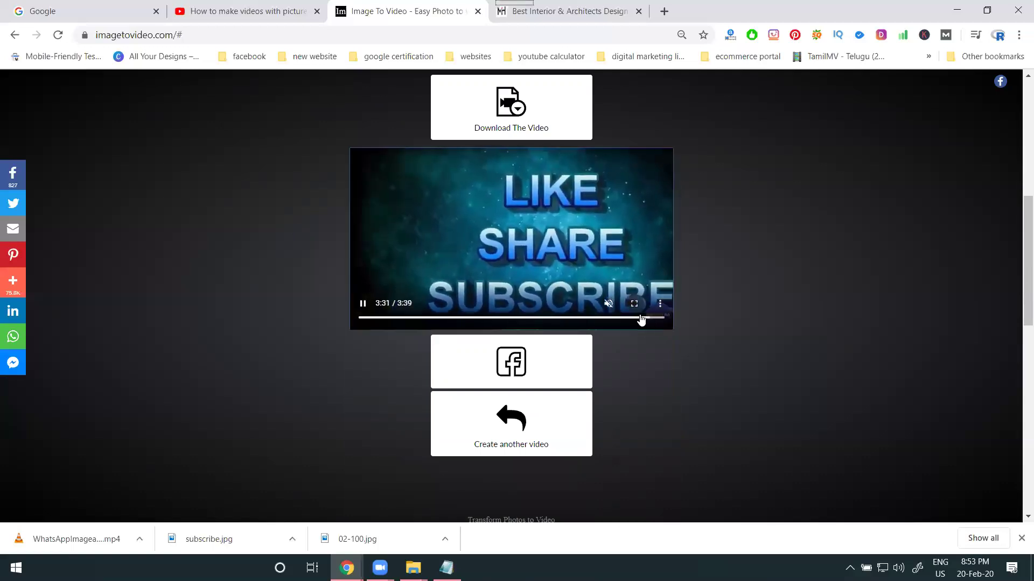
left_click(634, 308)
key("Escape")
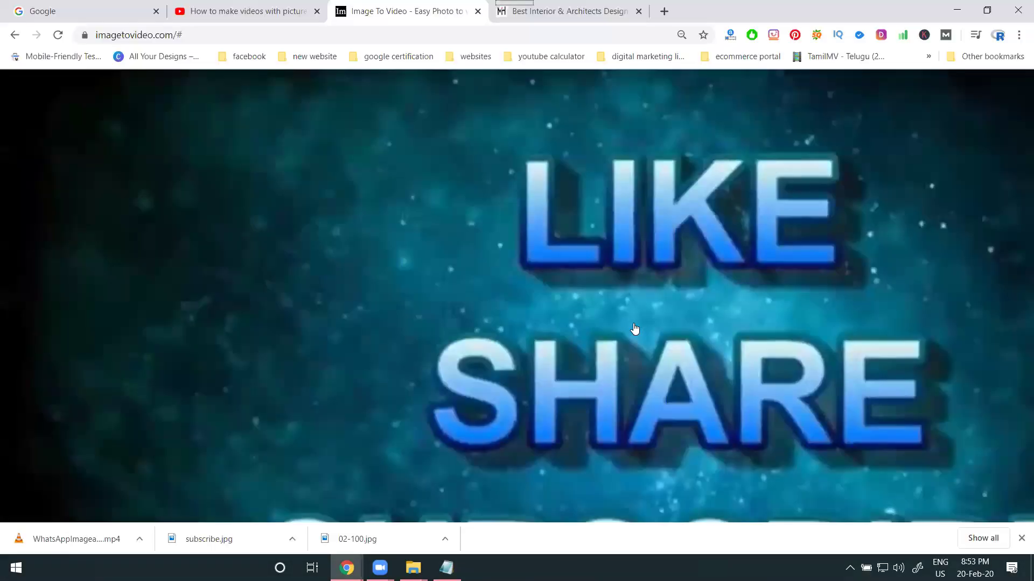
left_click(615, 319)
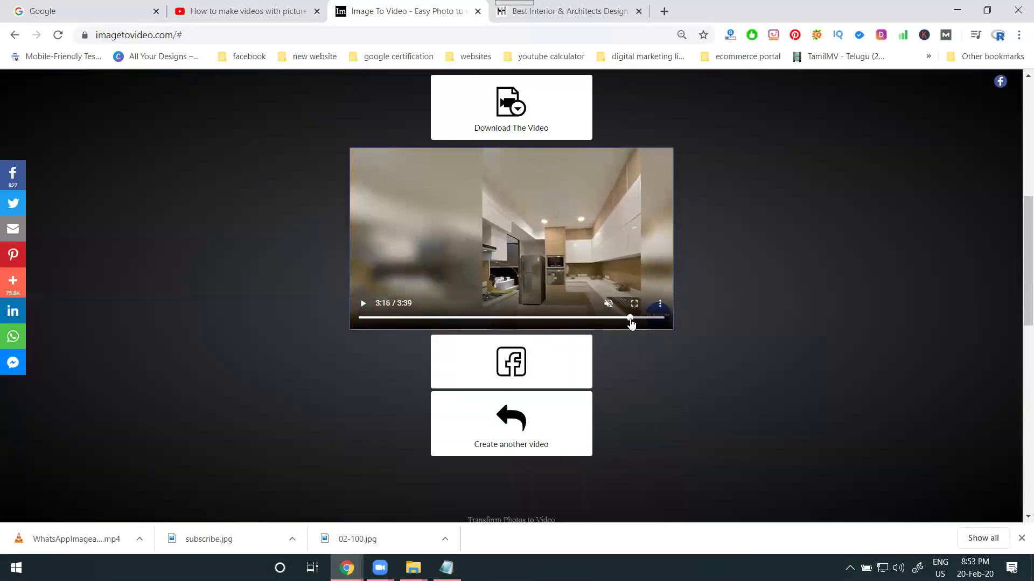
left_click(631, 319)
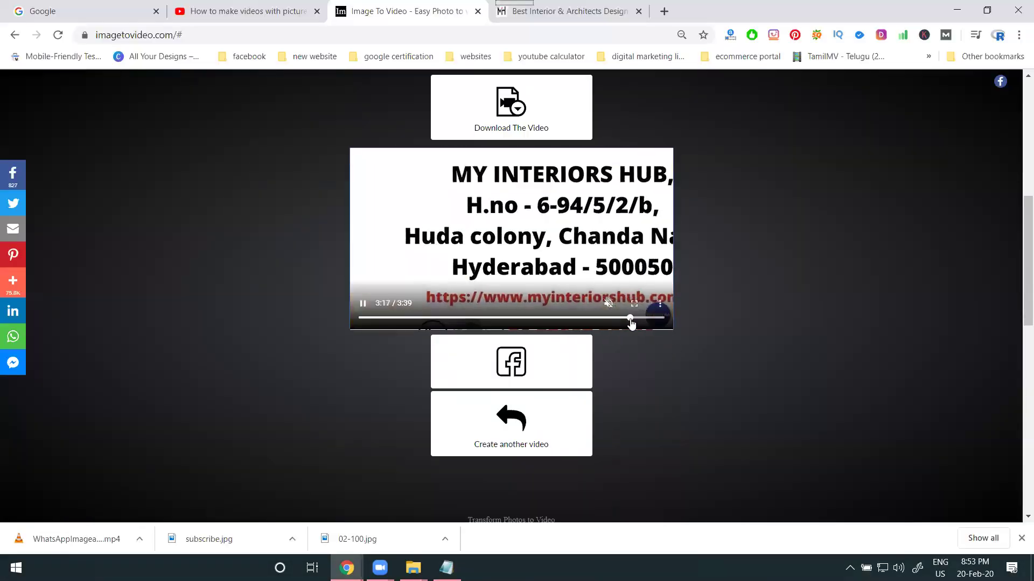